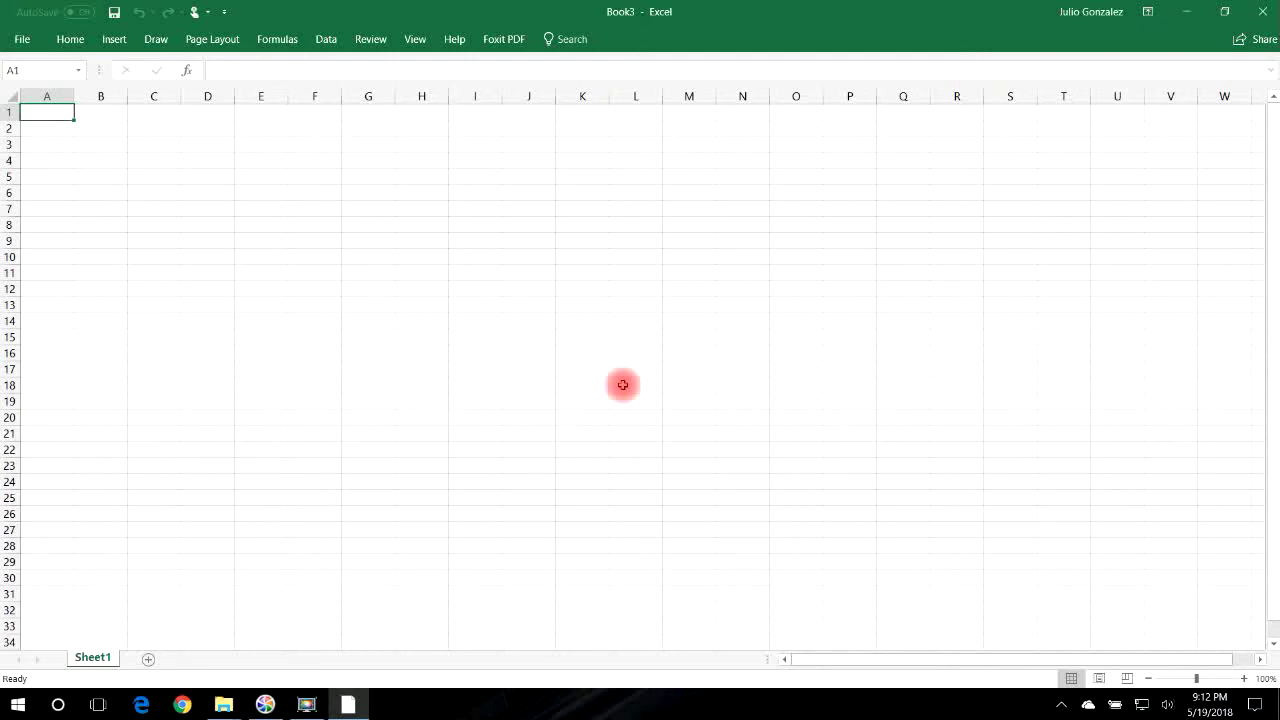
- Widen column A and enter Advertising and Research in A1:A2
key("alt+Tab")
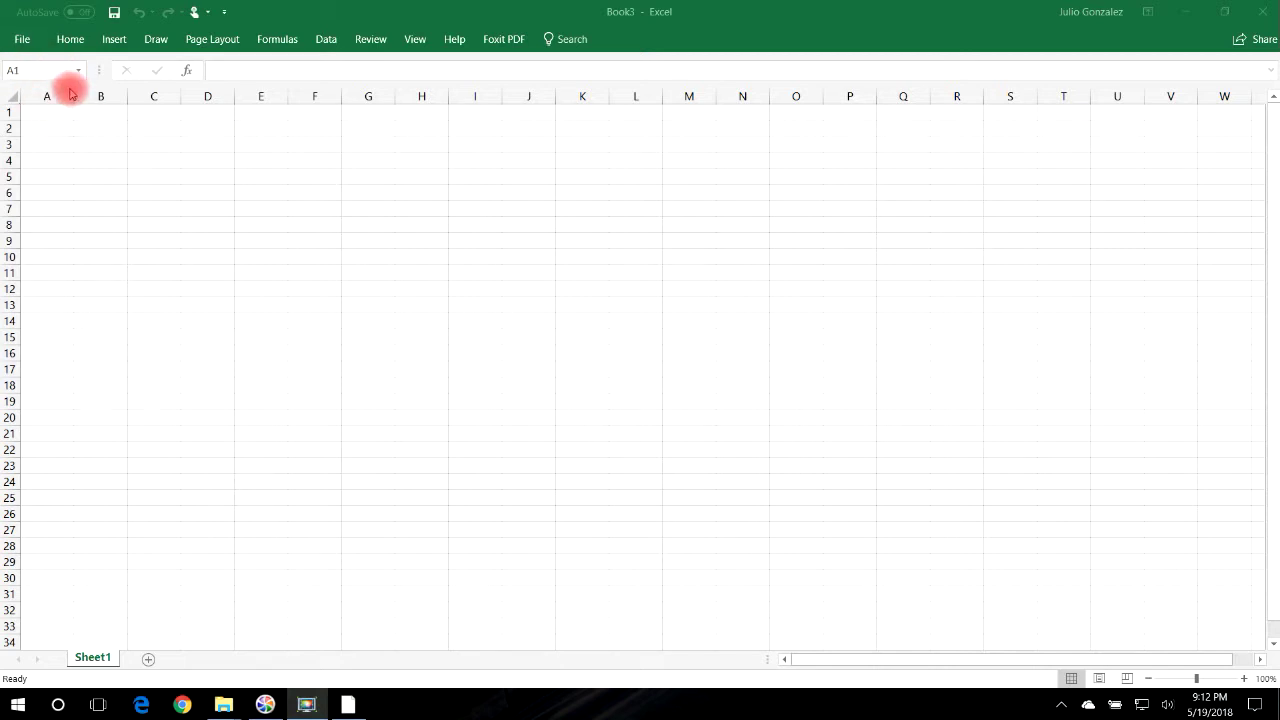
left_click_drag(72, 97, 244, 96)
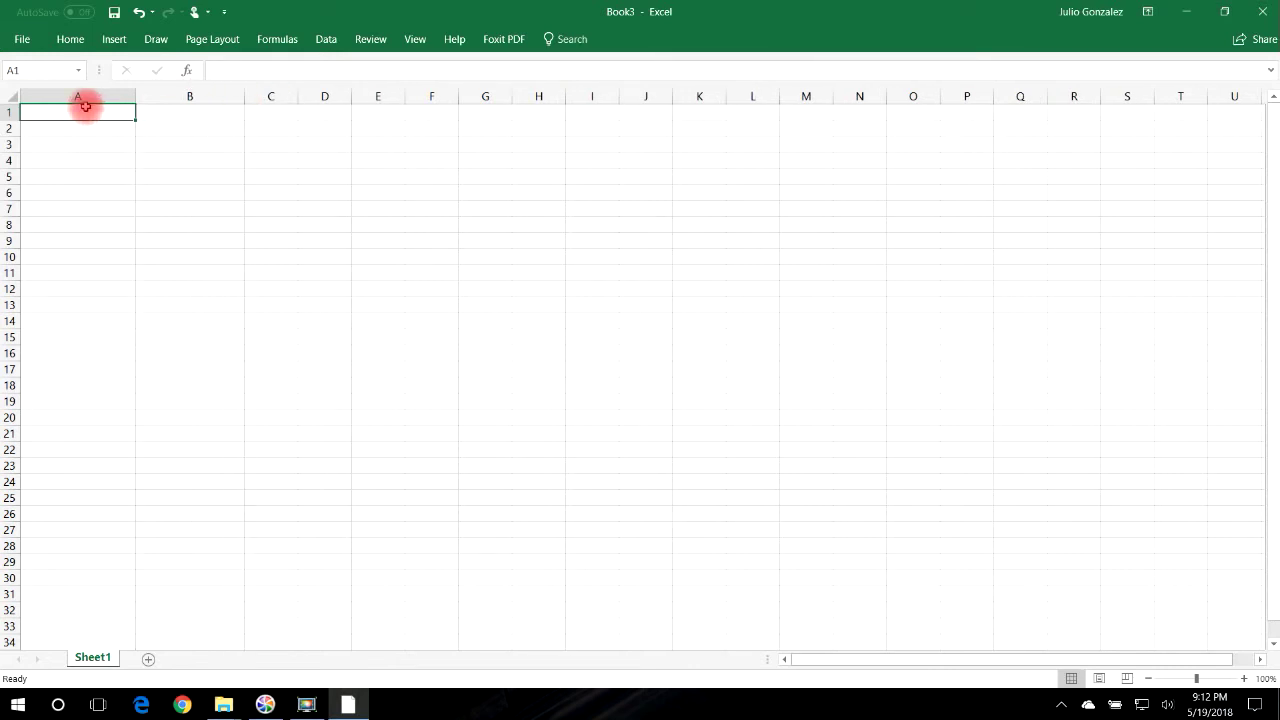
type("Advertising")
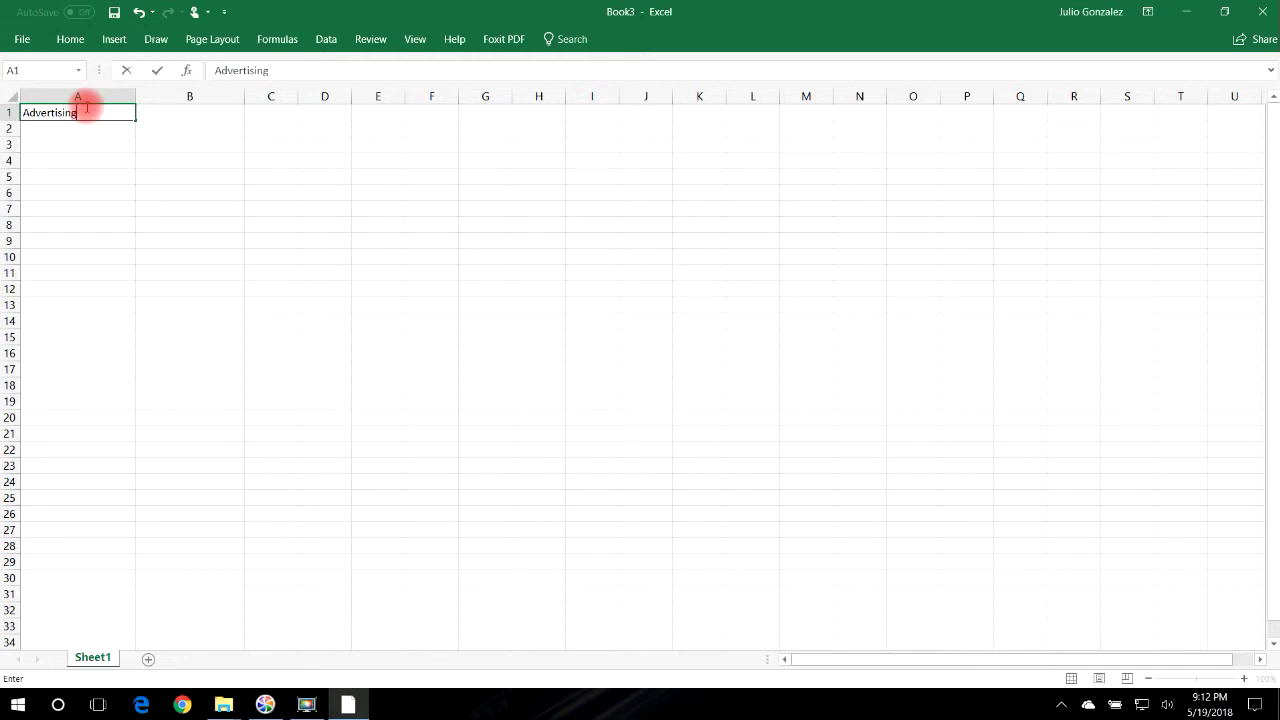
key("Return")
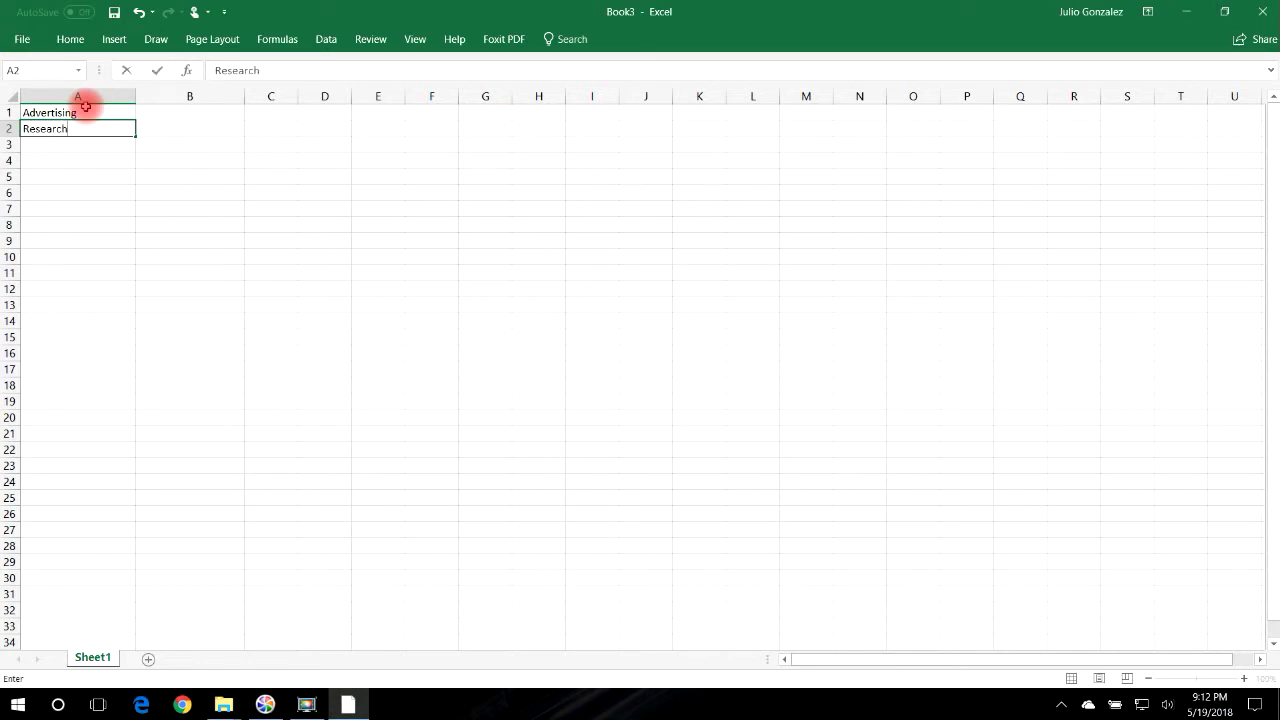
type("Research")
left_click(86, 106)
key("Down")
key("Down")
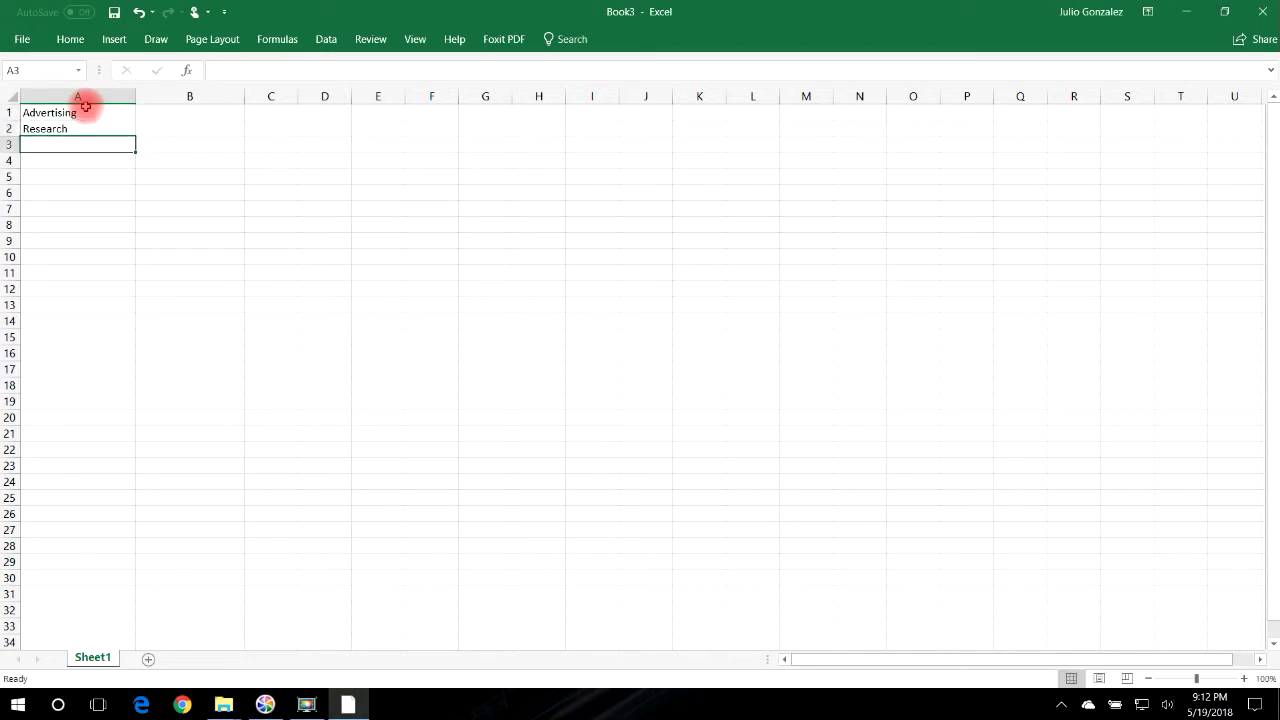
- Enter Payroll, Utilities and Purchasing in A3:A5
type("Payroll")
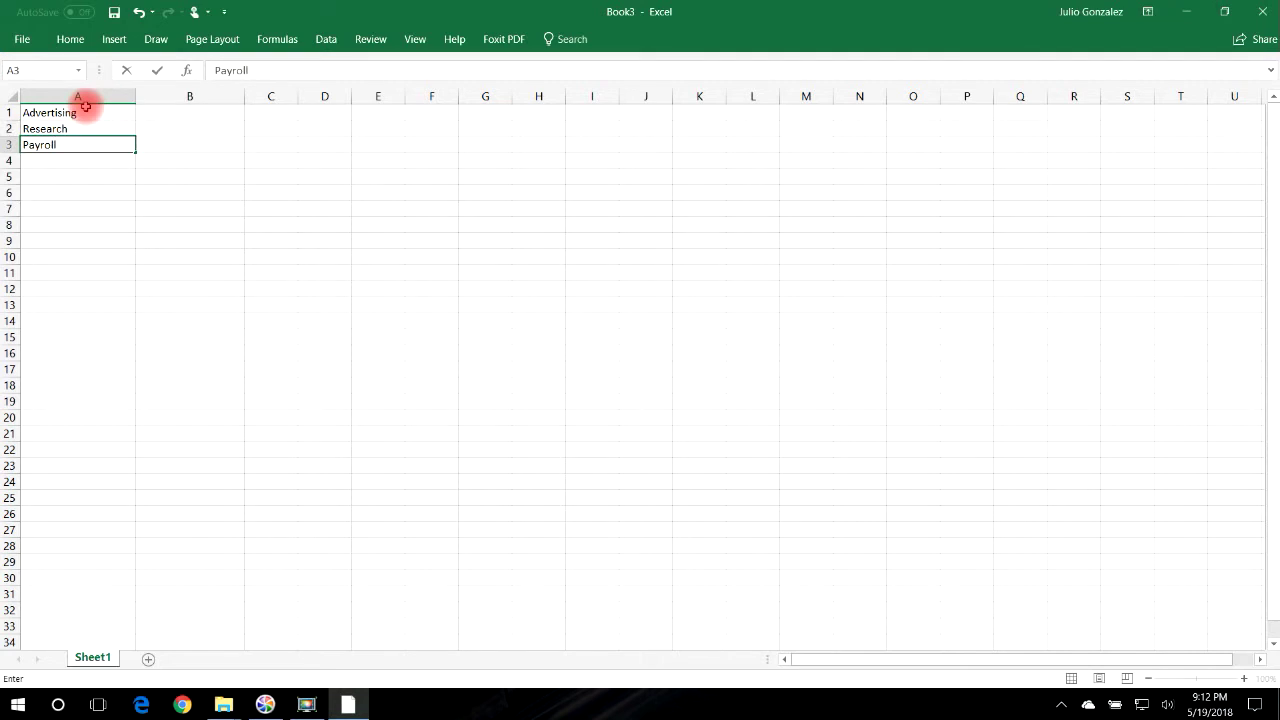
key("Return")
type("UtilitiesPu")
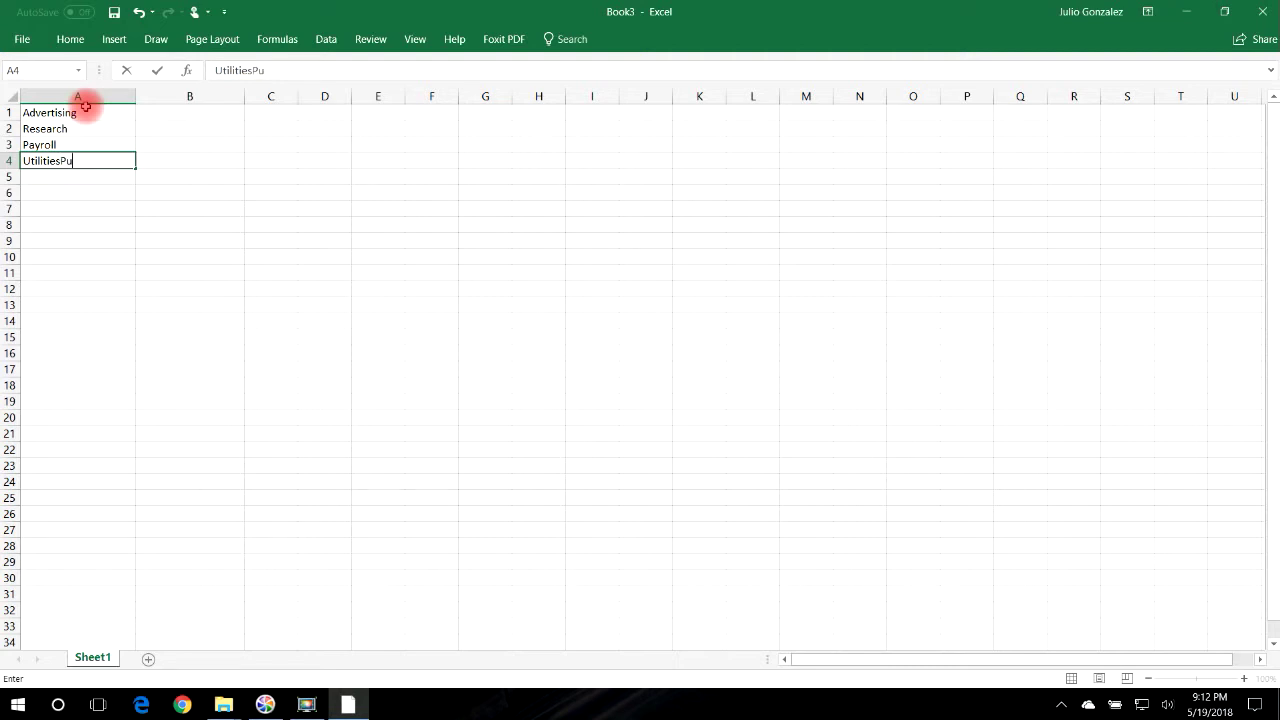
key("Return")
key("Return")
key("Up")
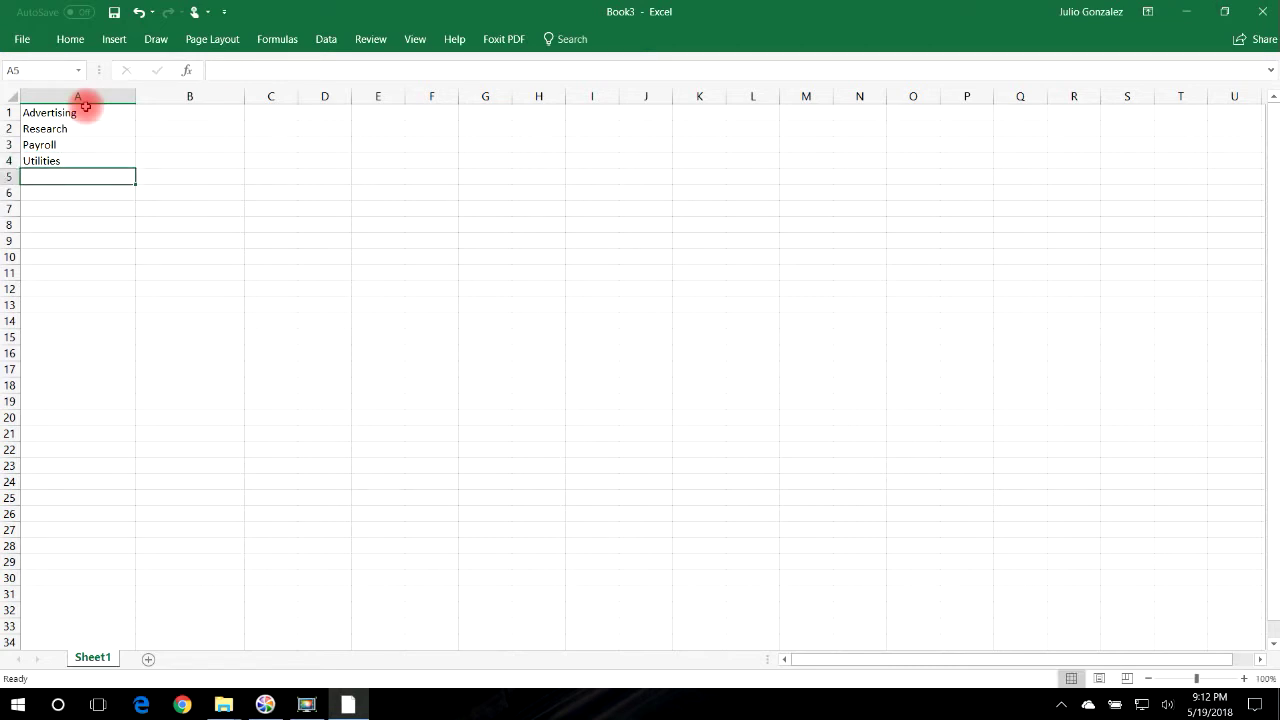
type("Purchasing")
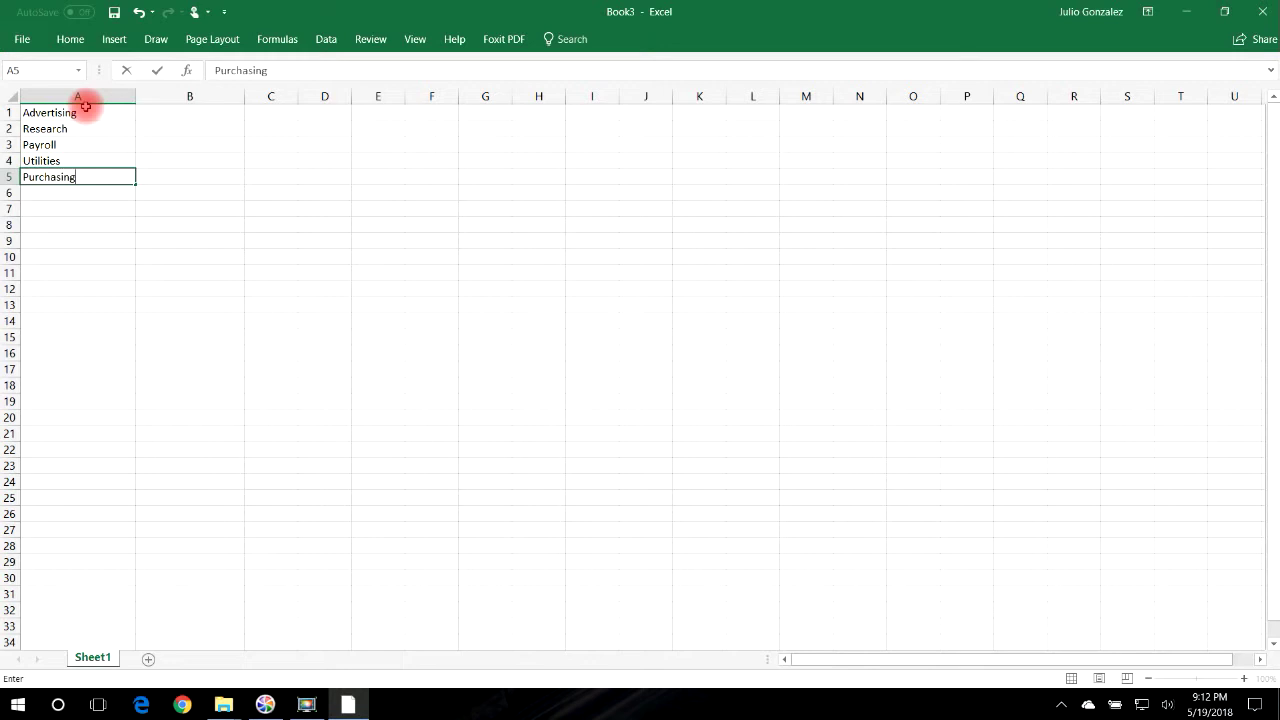
key("Right")
key("Up")
key("Up")
- Enter $15, $25, $10, $5 and $20 in B1:B5 beside the five categories
key("Up")
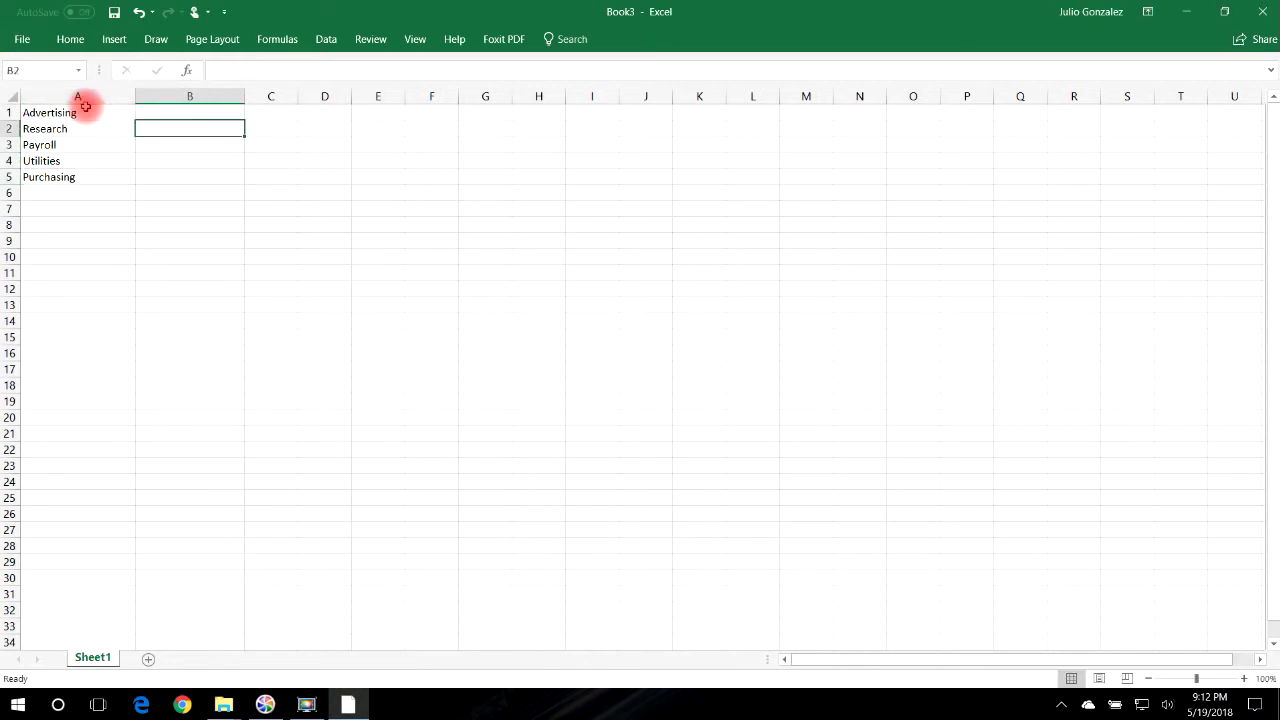
key("Up")
type("$")
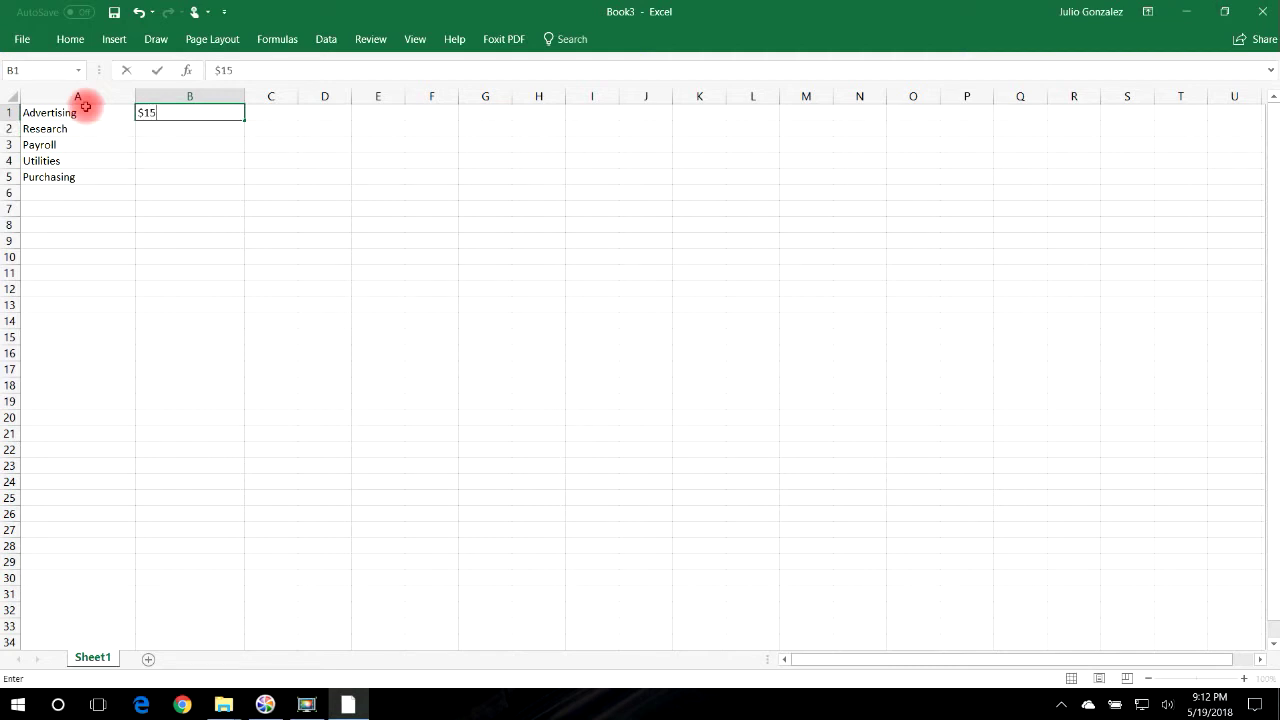
key("Return")
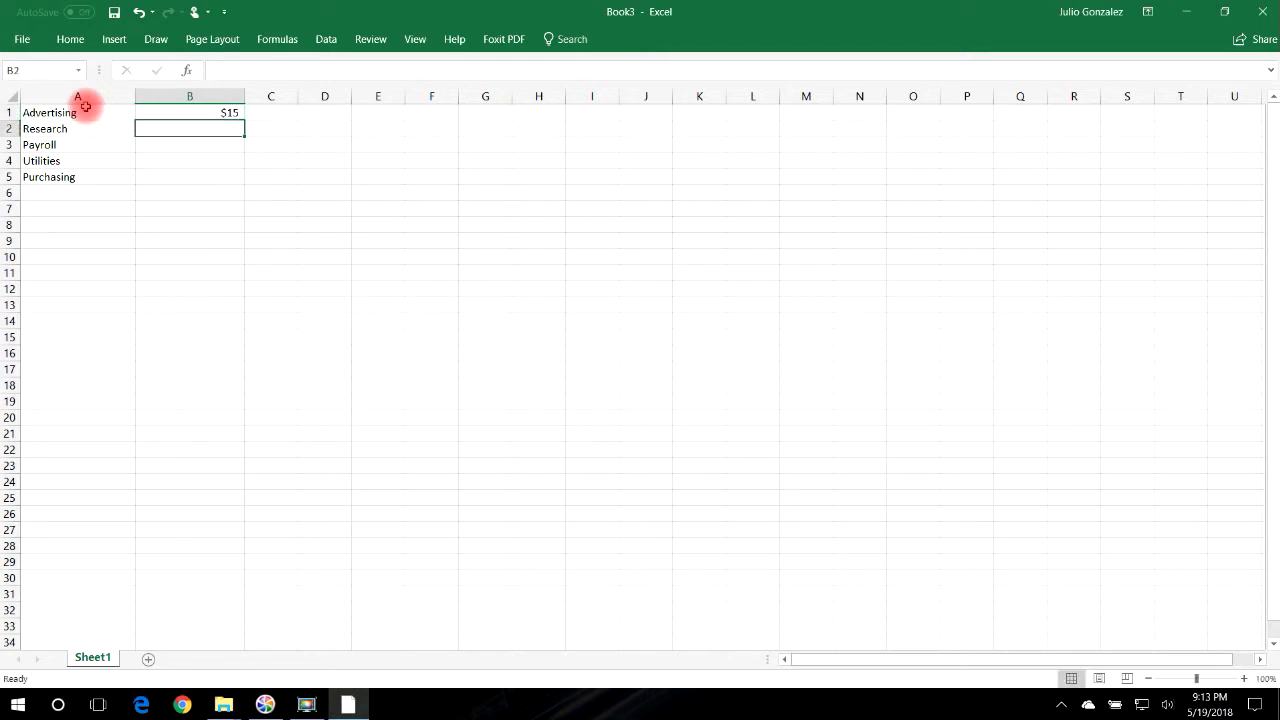
type("$25")
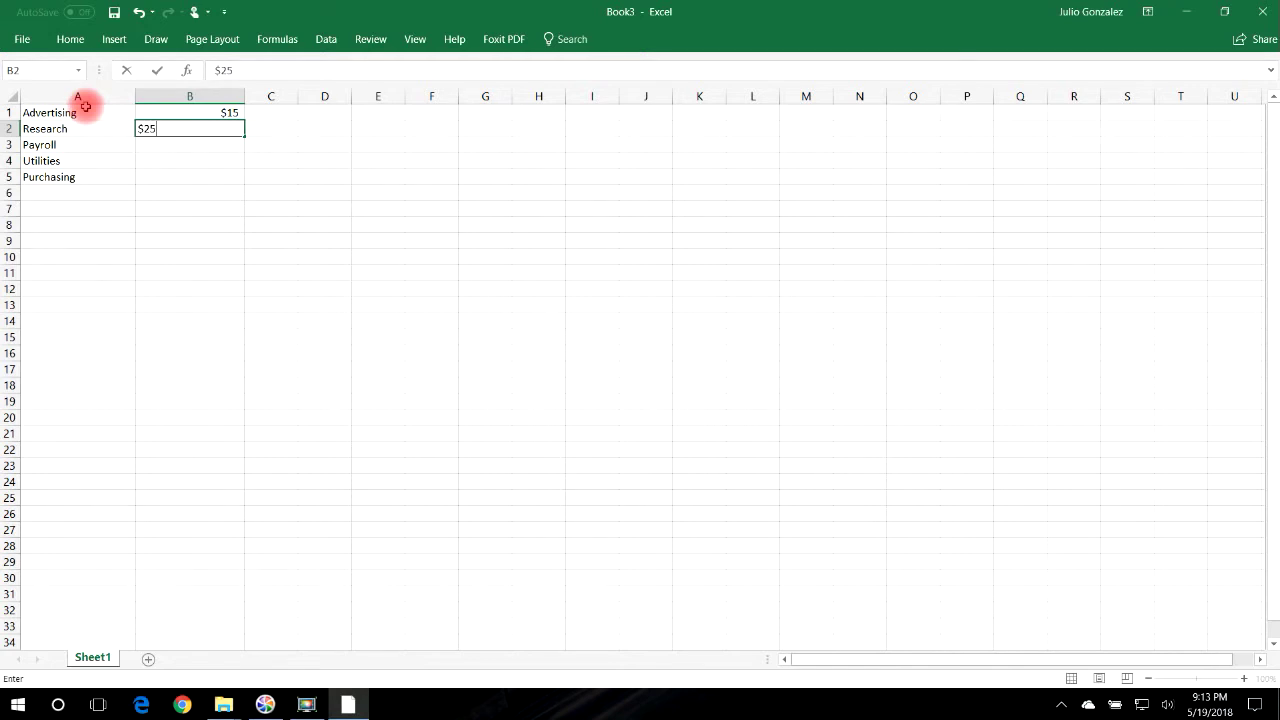
key("Return")
type("$10")
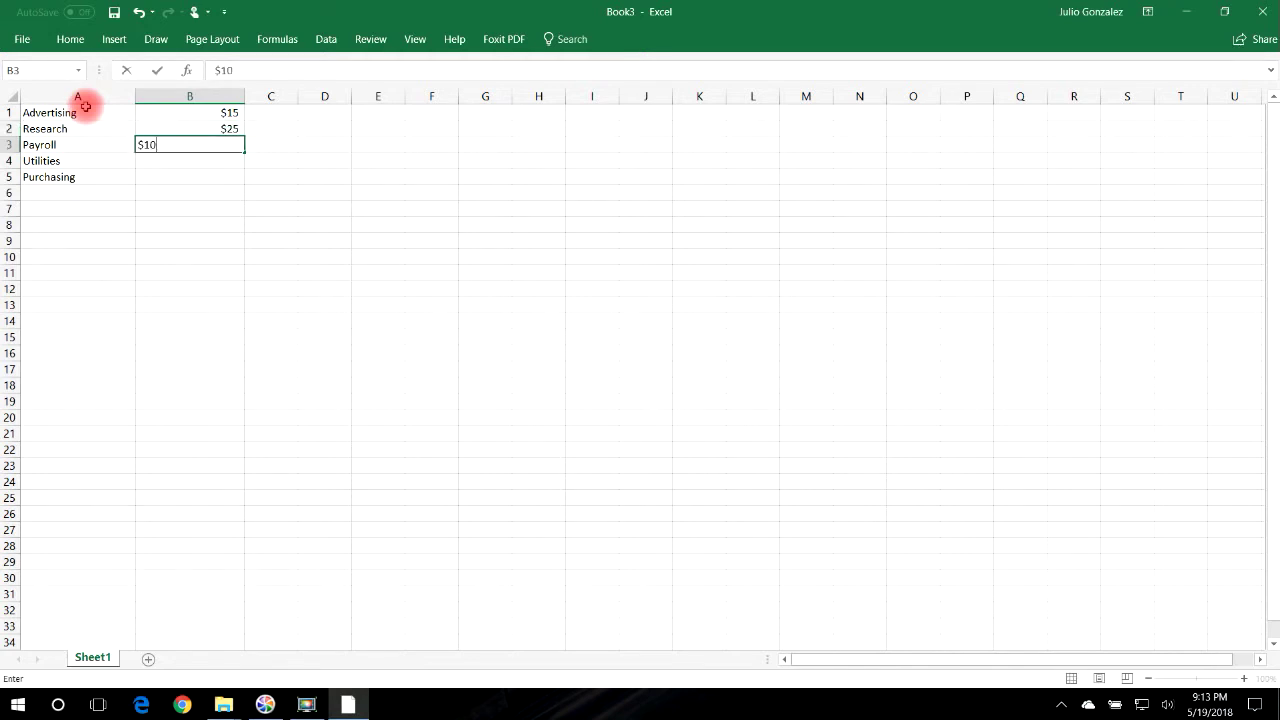
key("Return")
type("$5")
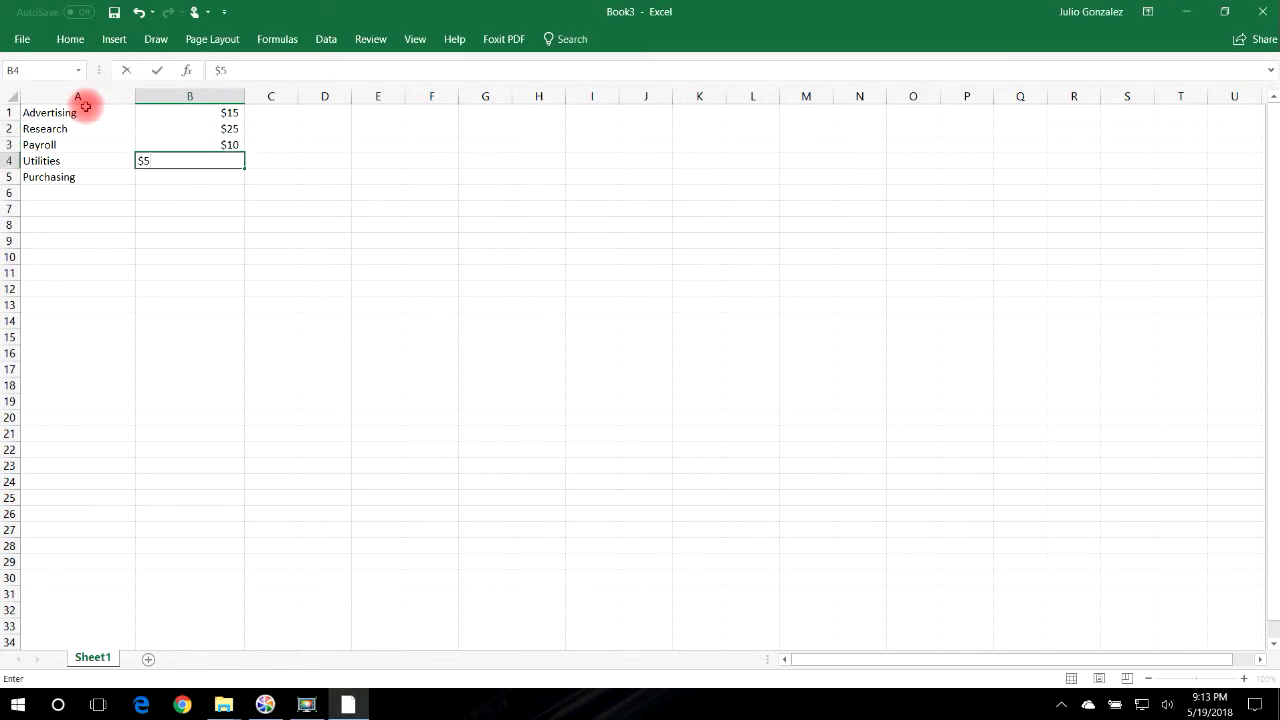
key("Return")
key("Return")
key("Up")
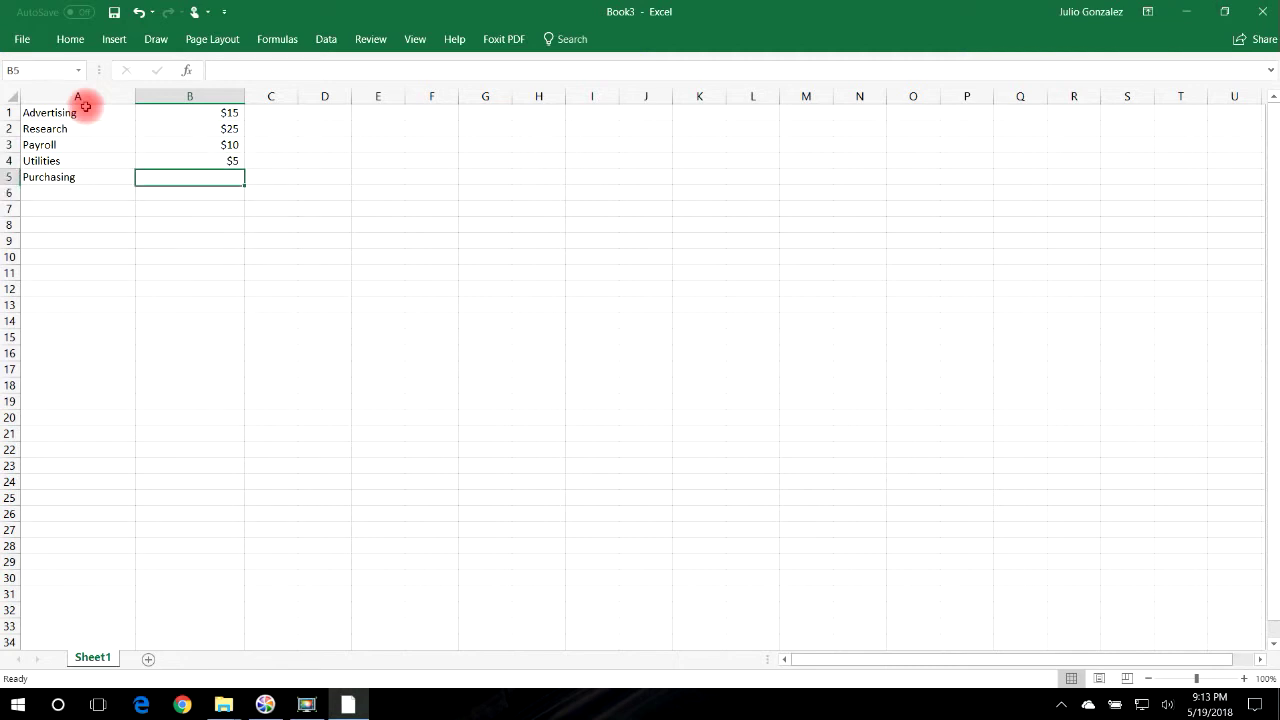
type("$20")
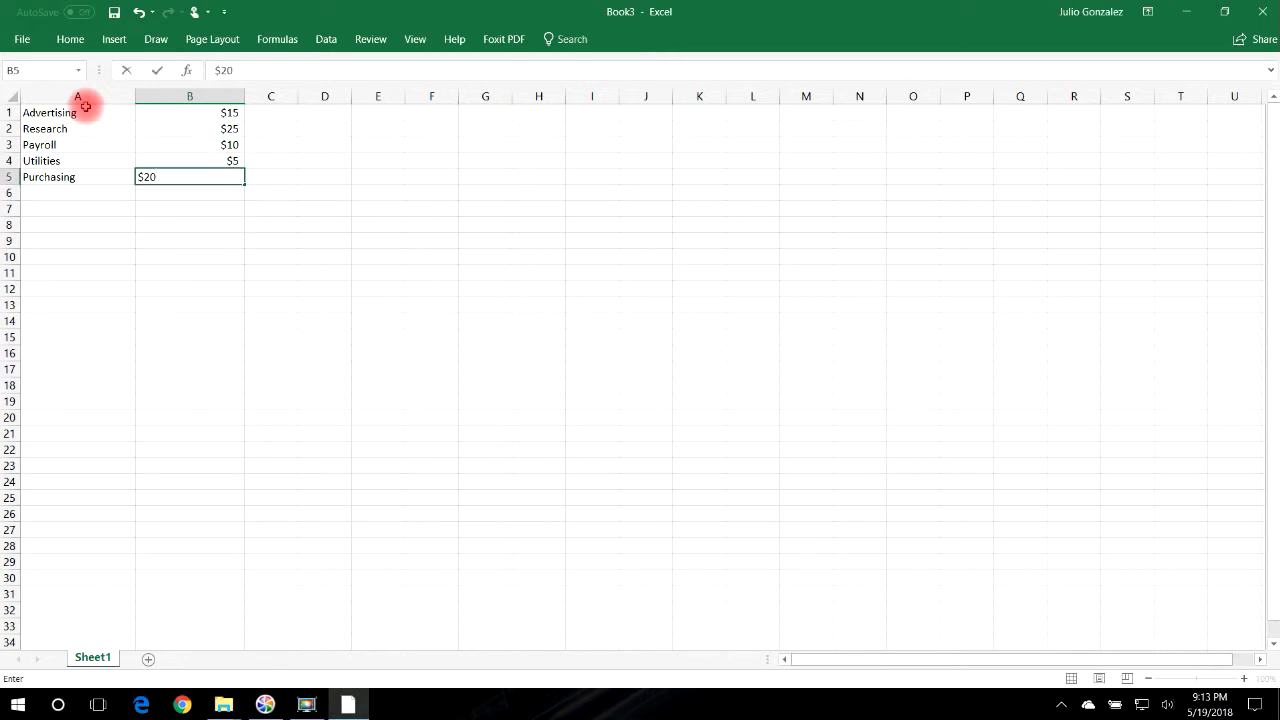
key("Return")
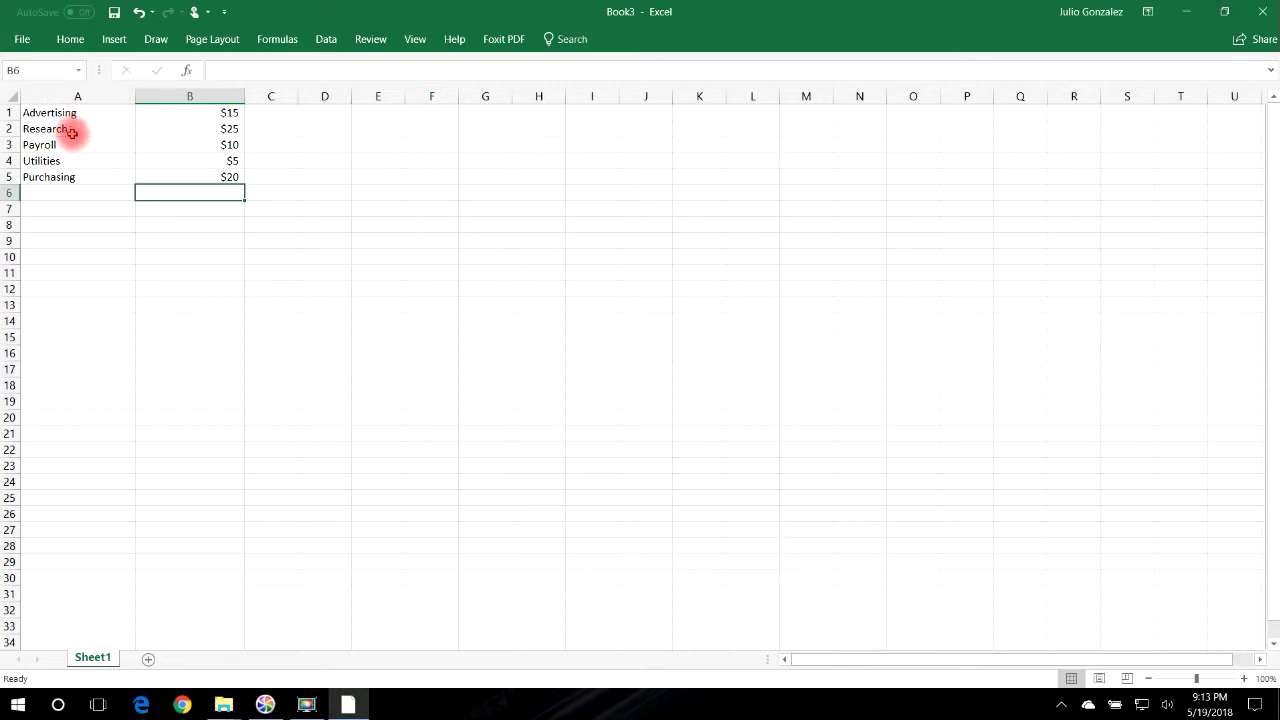
- Select A1:B5 and insert a 2-D Pie chart from the Insert tab
left_click(73, 114)
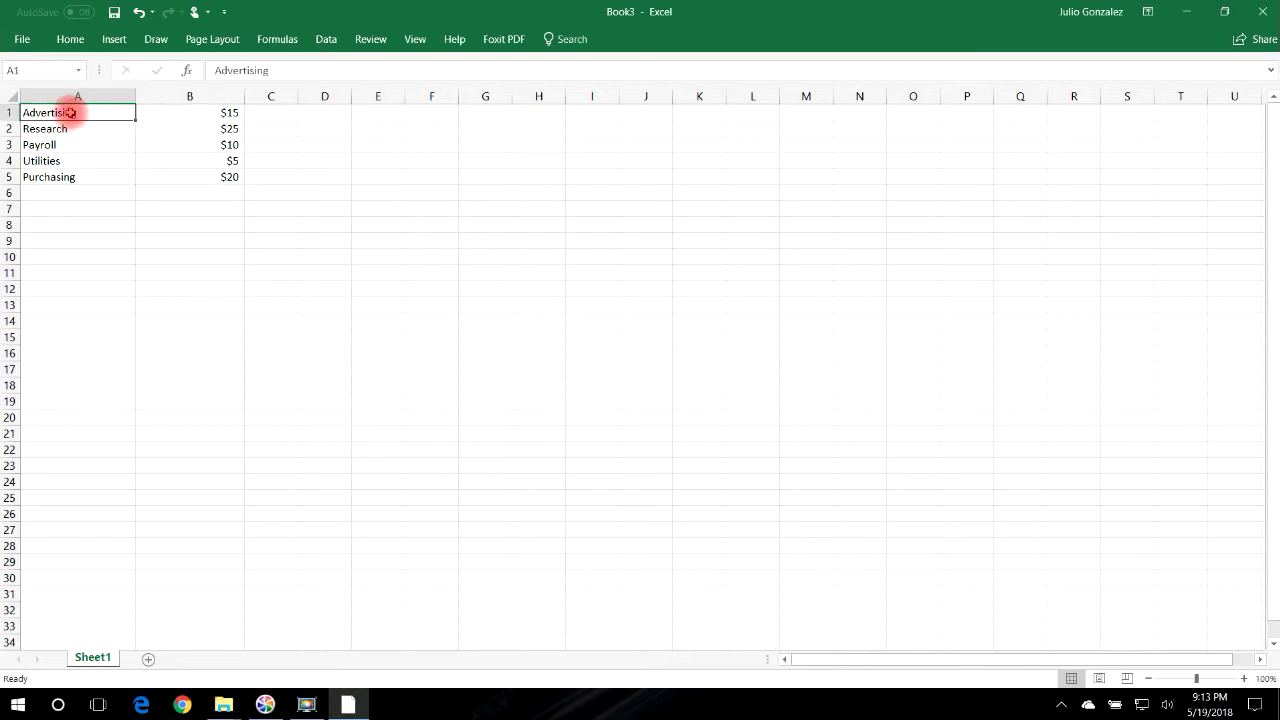
left_click_drag(73, 114, 180, 177)
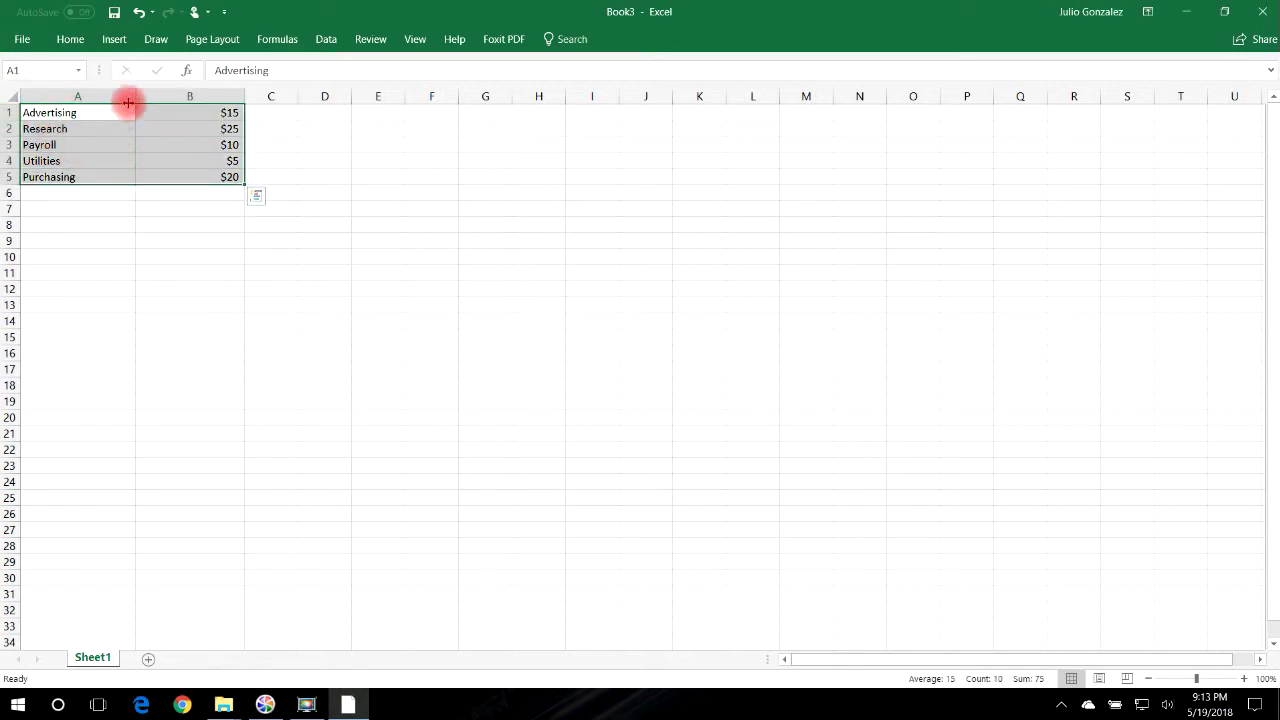
left_click(117, 42)
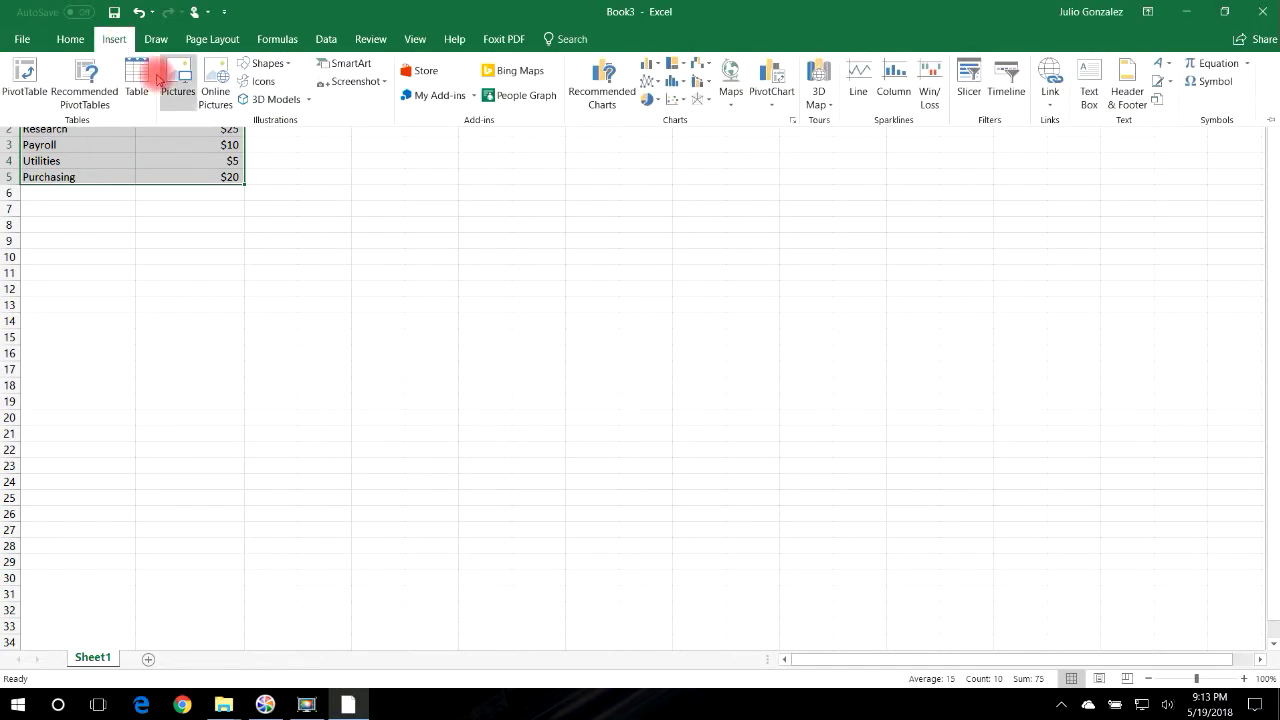
left_click(651, 101)
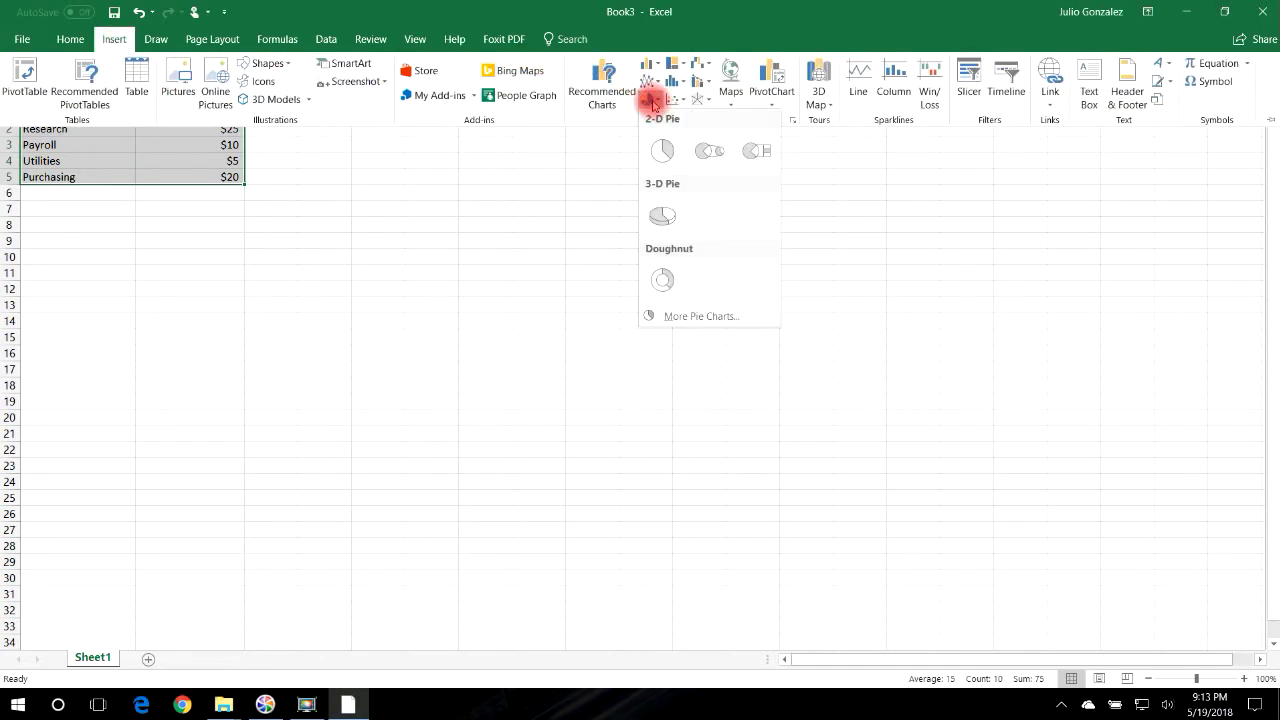
left_click(657, 153)
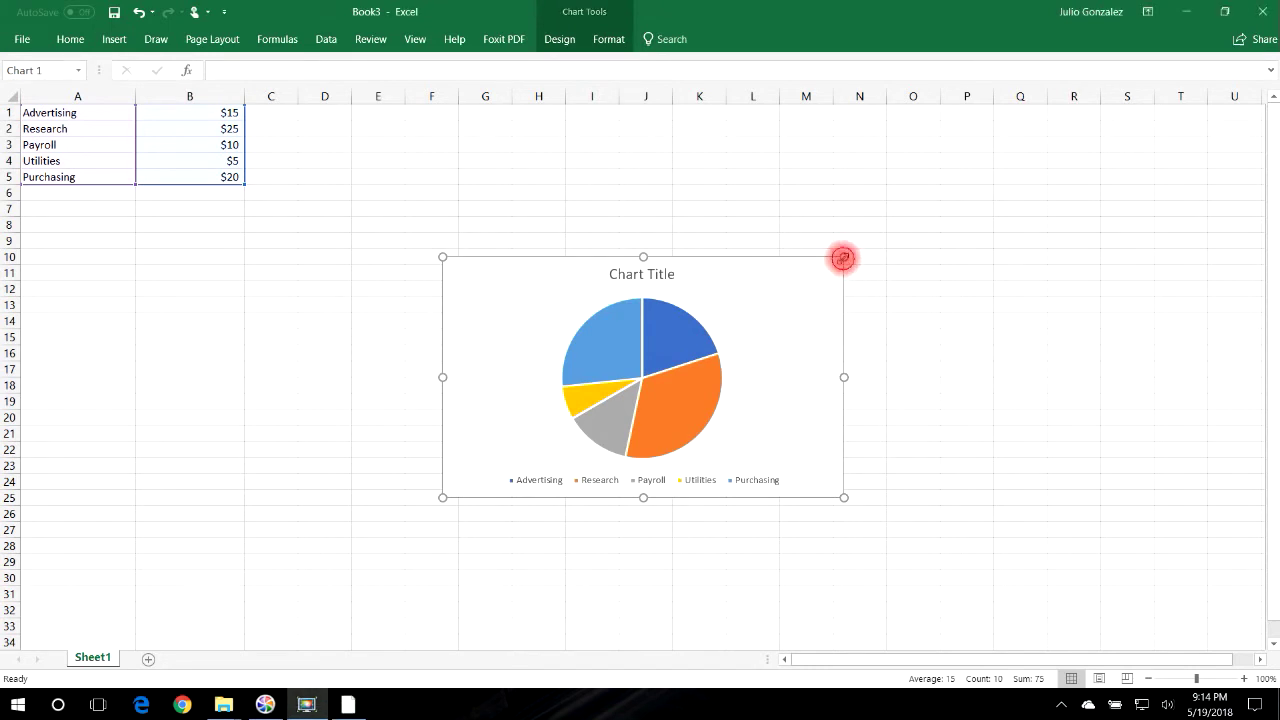
- Enlarge the chart and add Data Callout labels showing each slice's category and percentage
left_click_drag(841, 257, 993, 141)
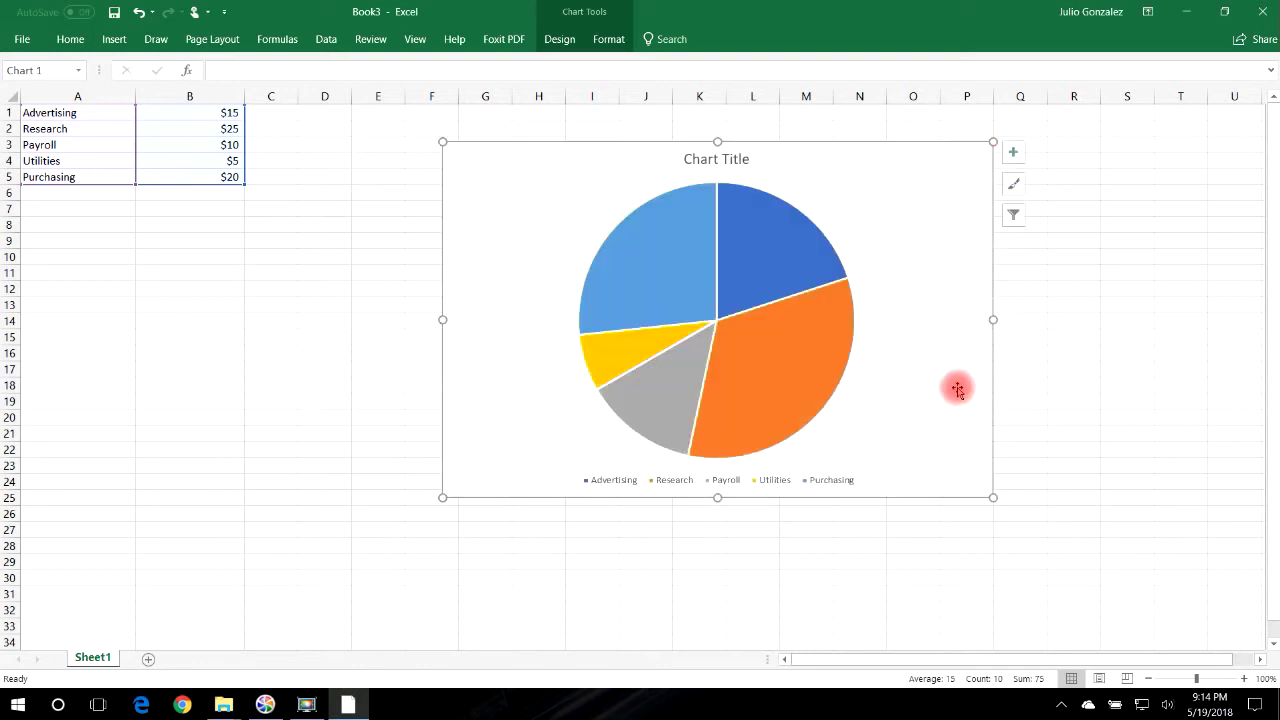
left_click_drag(989, 497, 1111, 587)
left_click(1134, 160)
left_click(1168, 190)
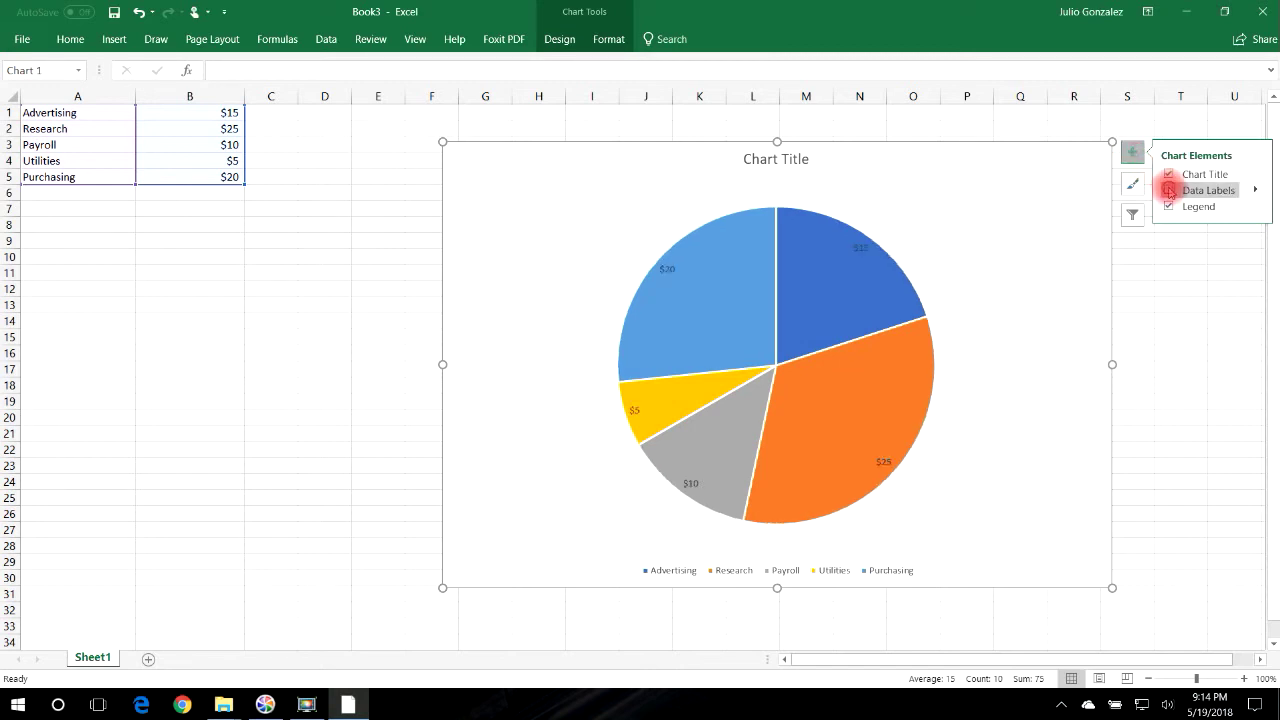
left_click(1255, 193)
left_click(1088, 198)
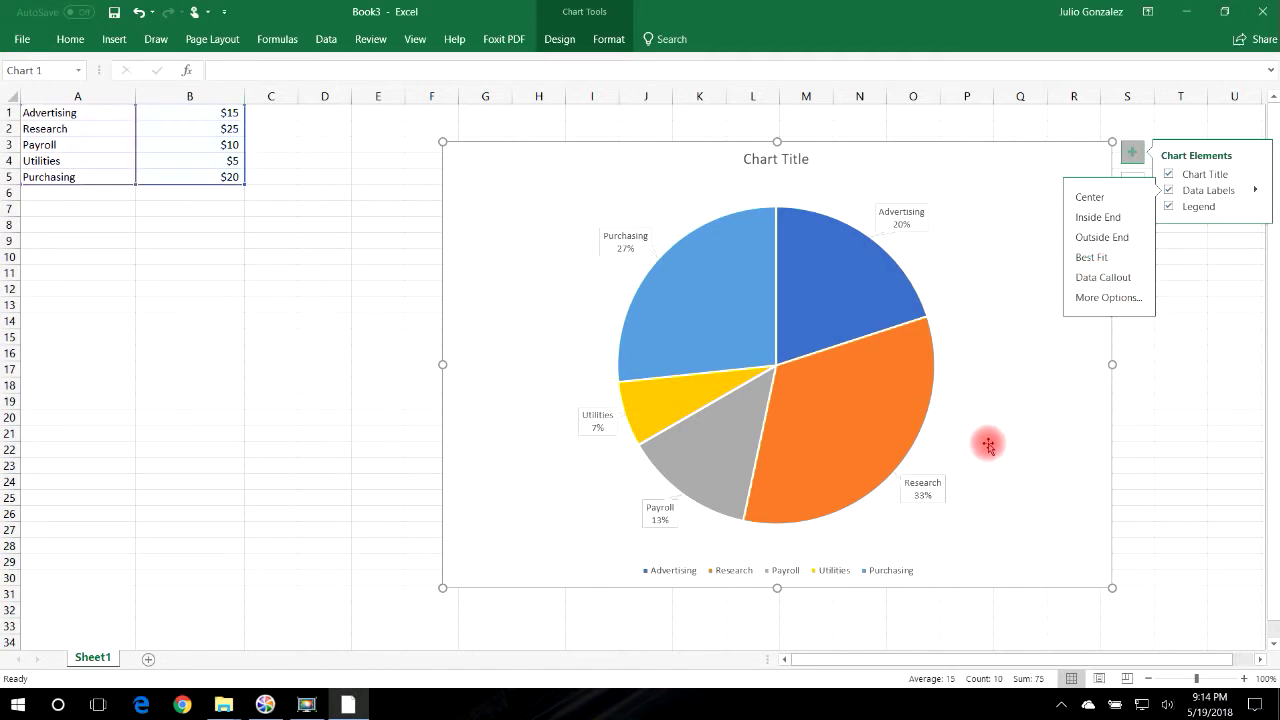
- Place the chart legend on the right
left_click(1256, 206)
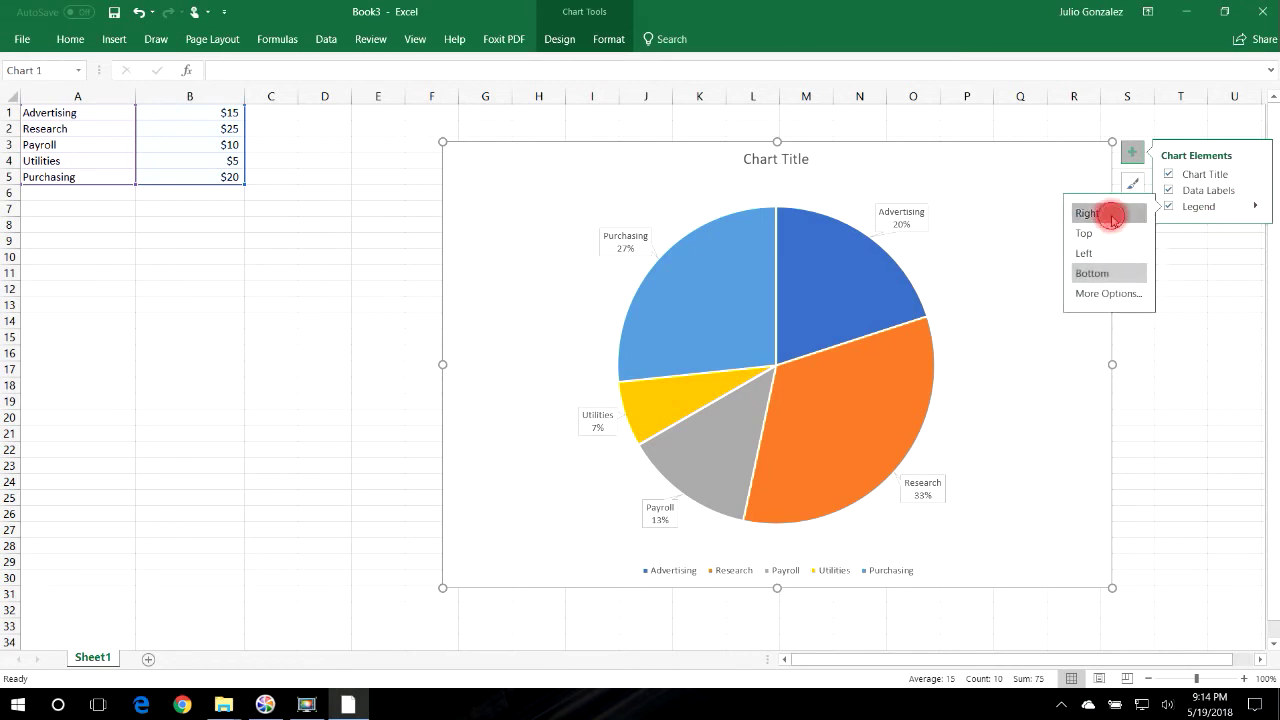
left_click(1112, 215)
left_click(1214, 408)
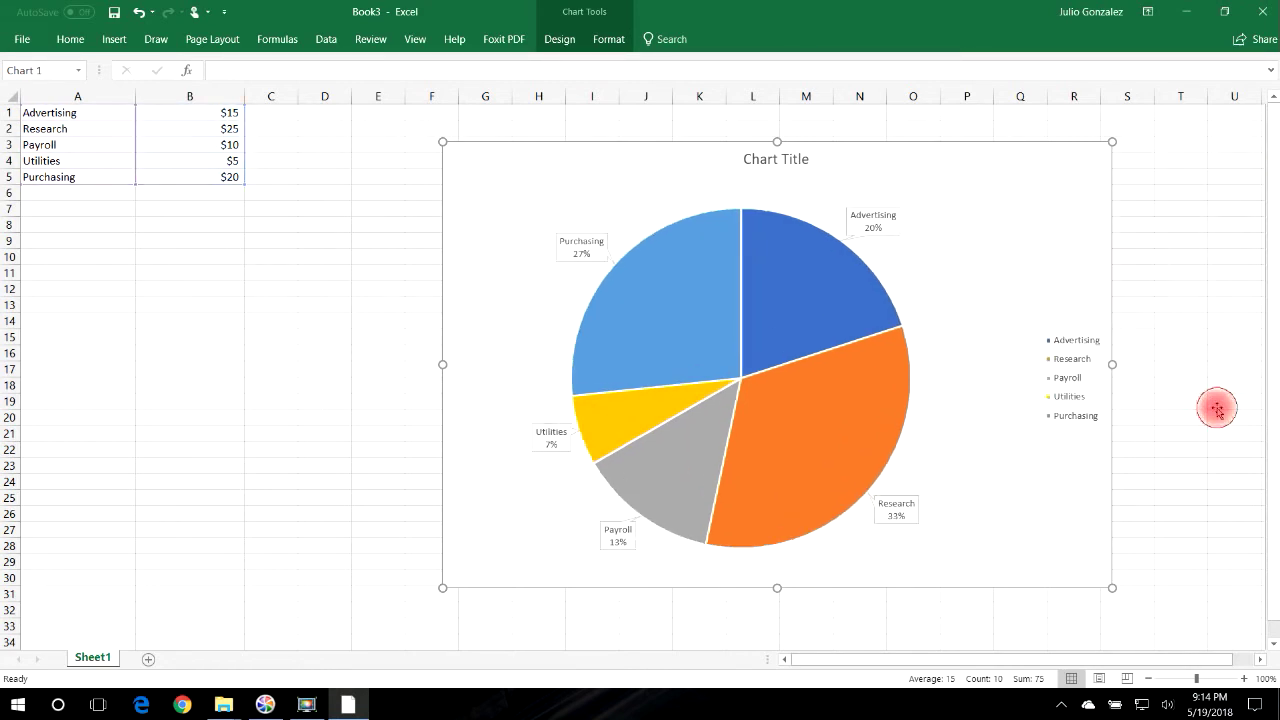
- Replace the placeholder chart title with 'Company Expenses' in 18-point text
left_click(800, 157)
left_click(809, 158)
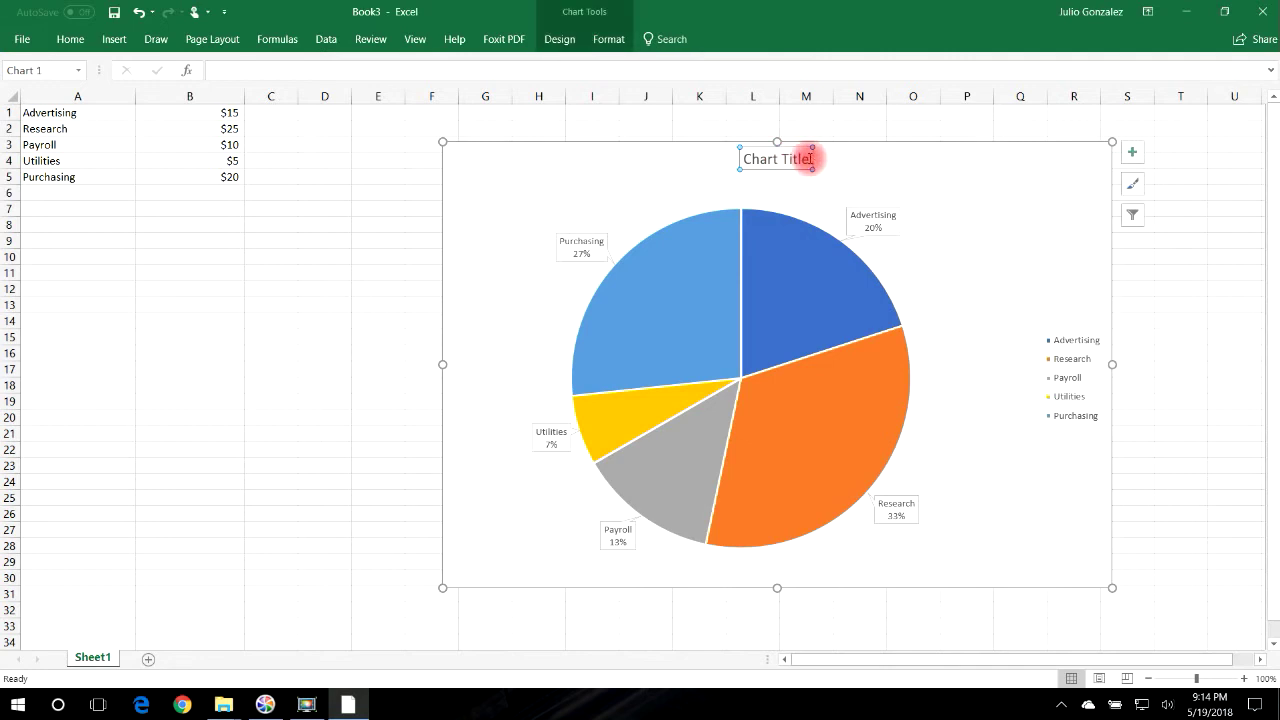
key("BackSpace")
key("BackSpace")
key("BackSpace")
key("BackSpace")
key("BackSpace")
key("BackSpace")
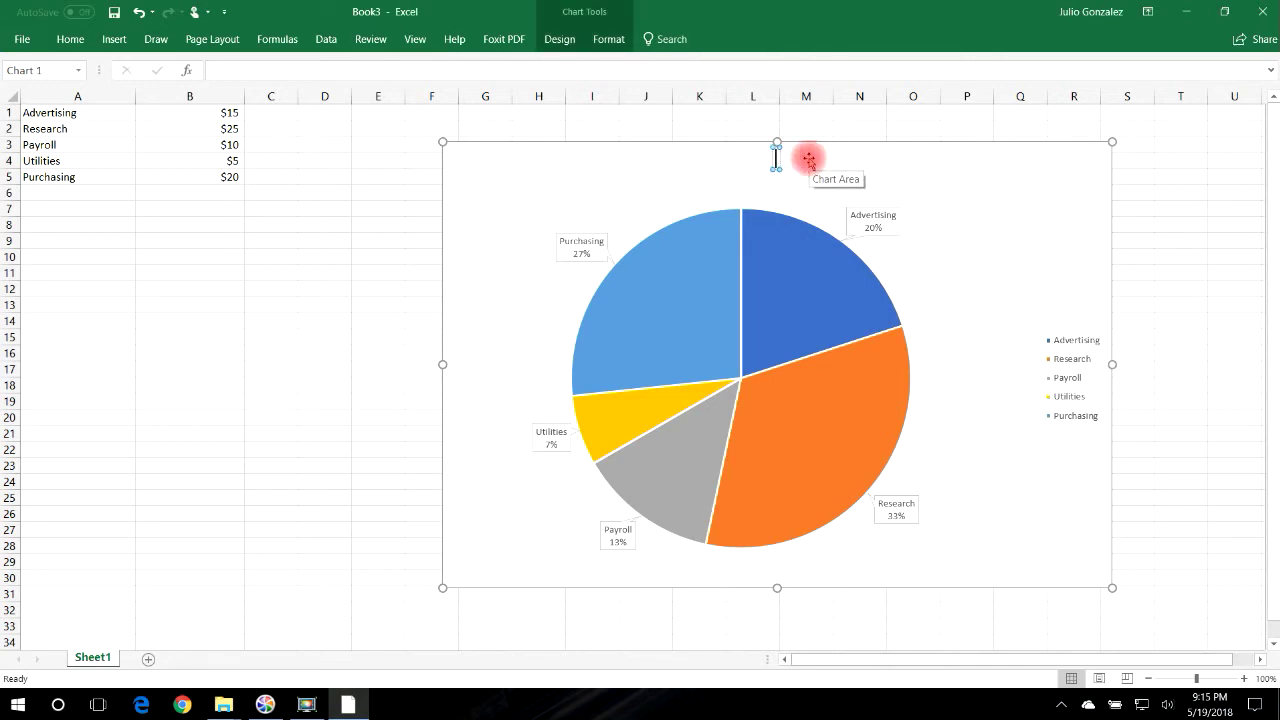
type("Company")
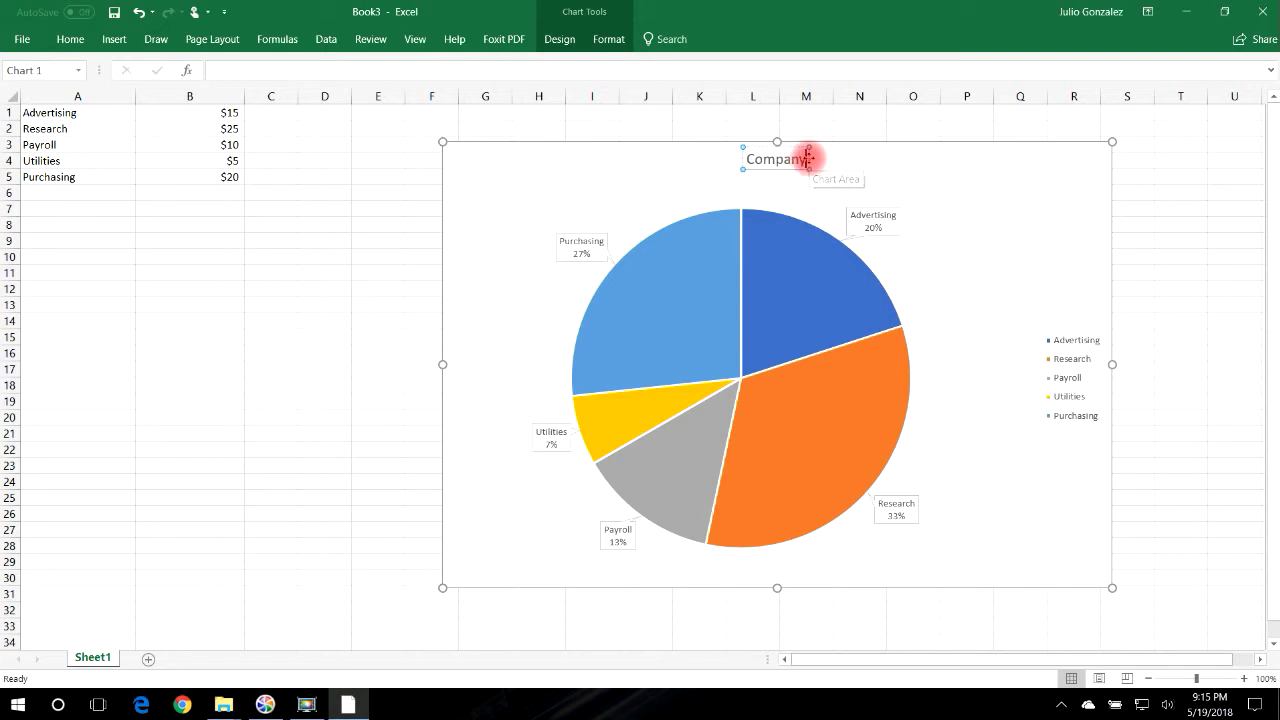
type(" Expenses")
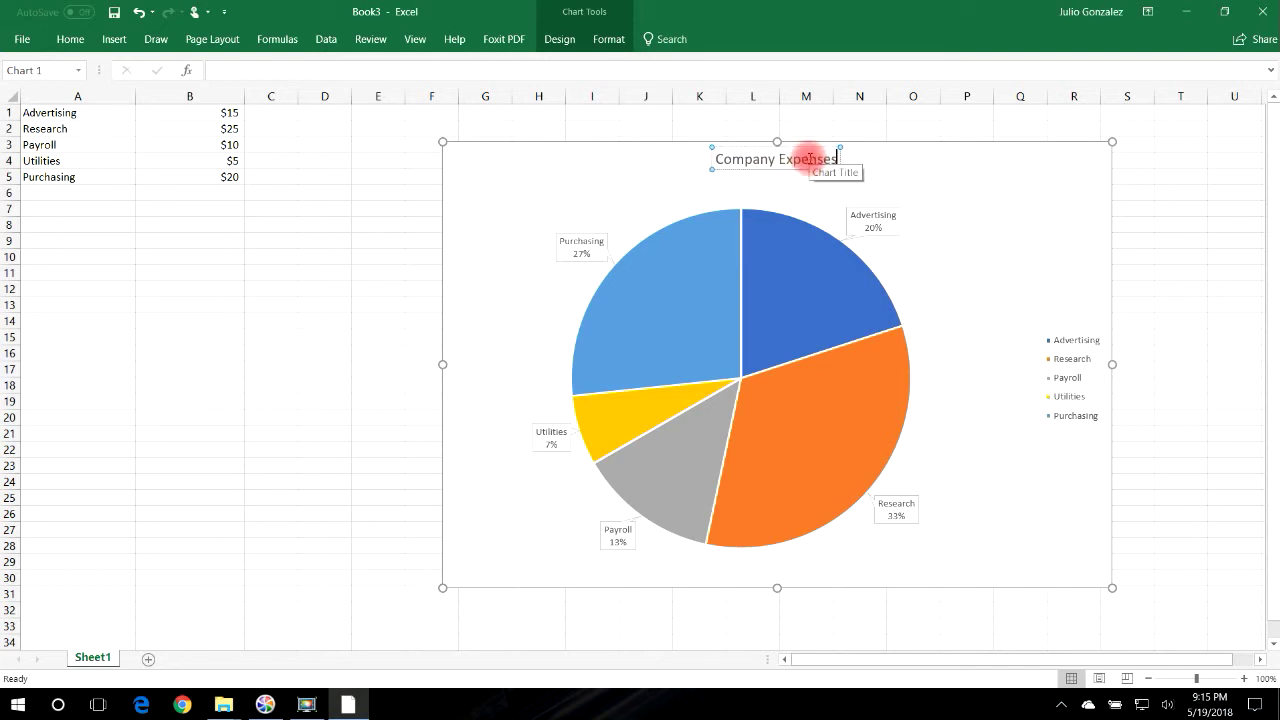
left_click_drag(838, 158, 747, 162)
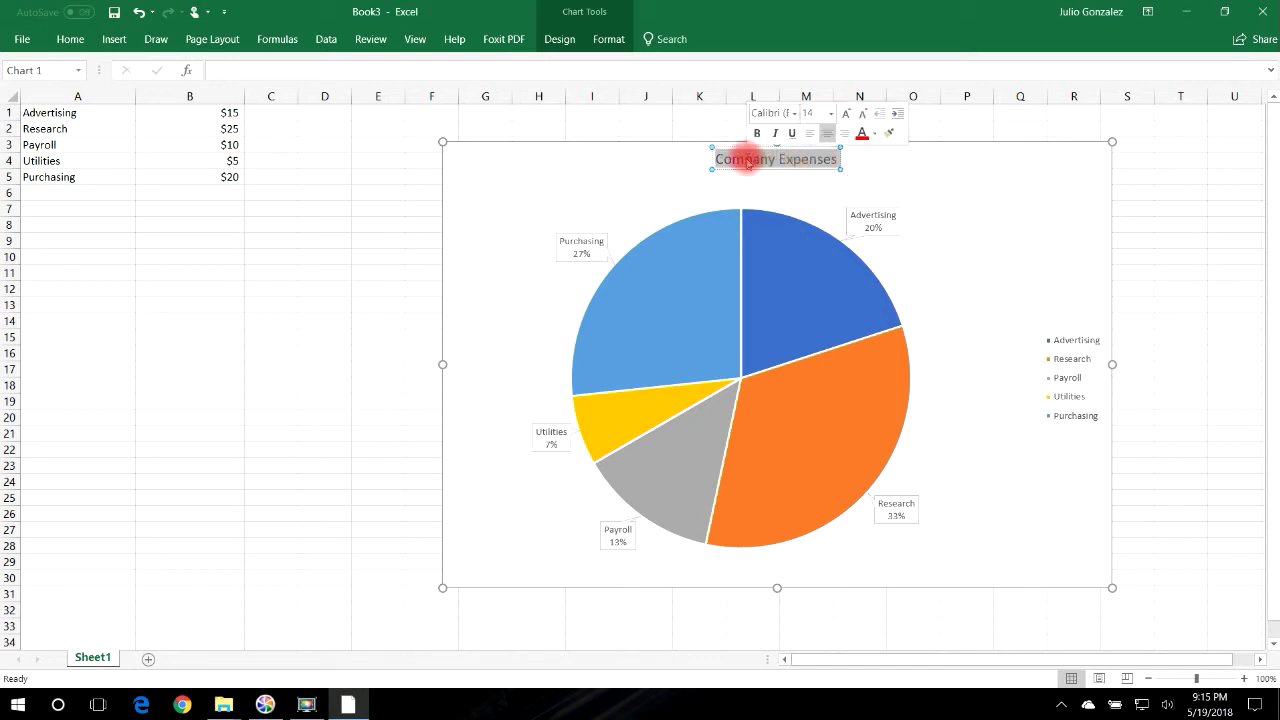
left_click(830, 113)
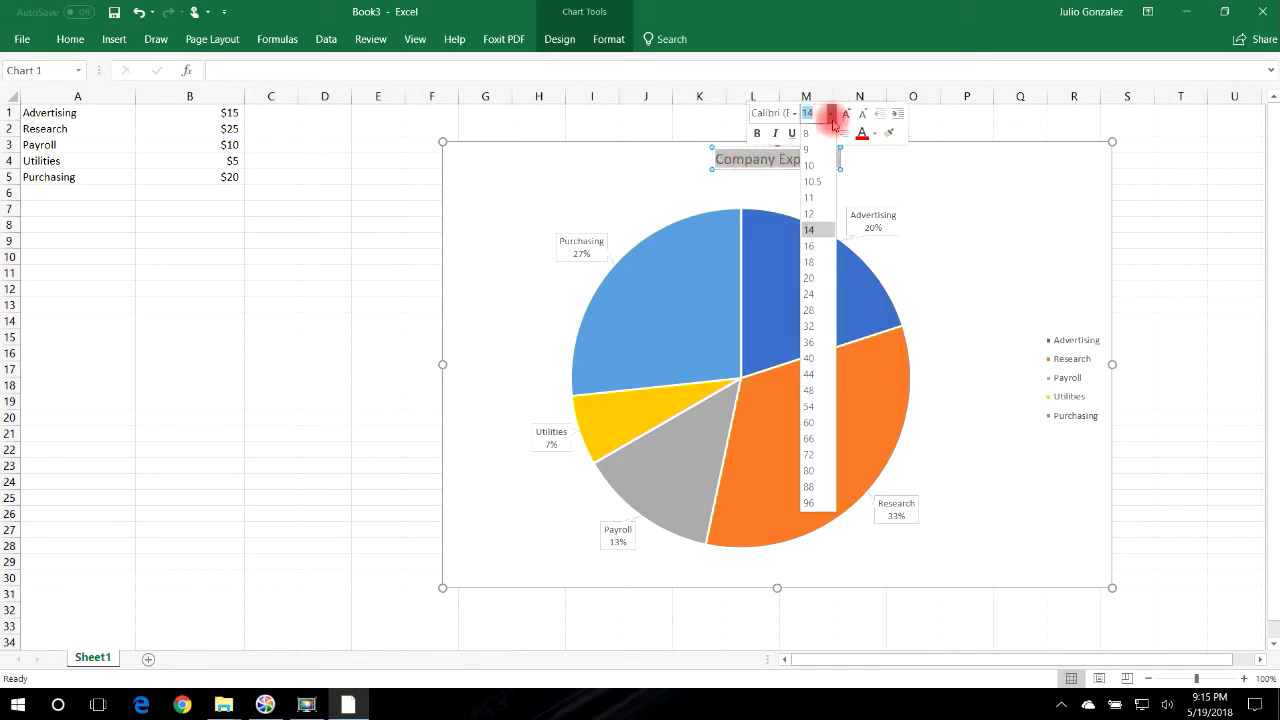
left_click(812, 262)
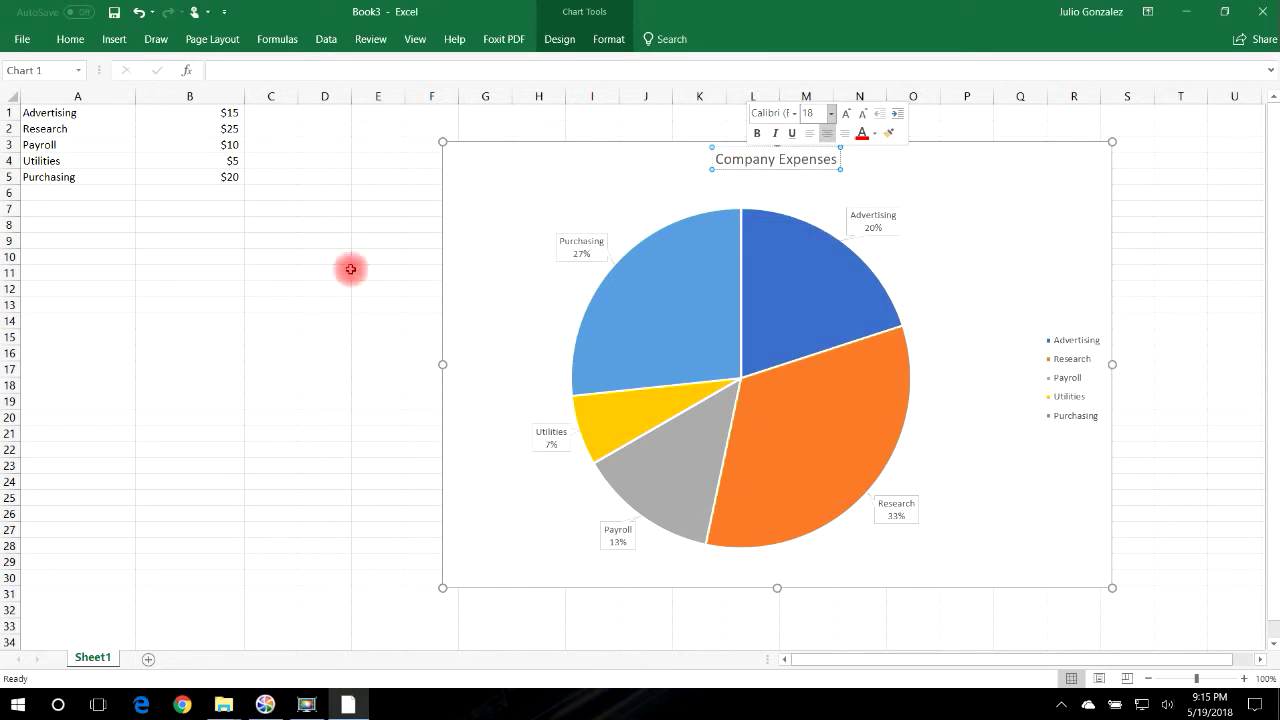
left_click(310, 292)
left_click(976, 208)
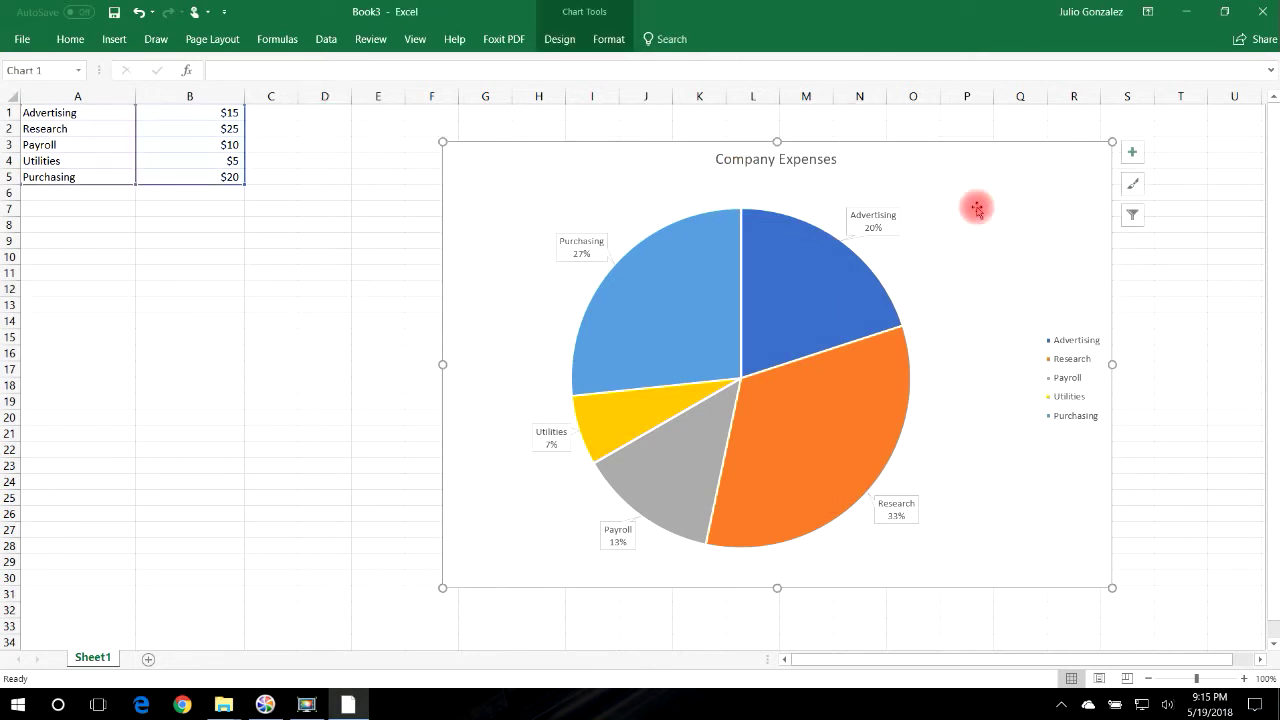
- Set the chart area's fill to a white theme colour
right_click(976, 207)
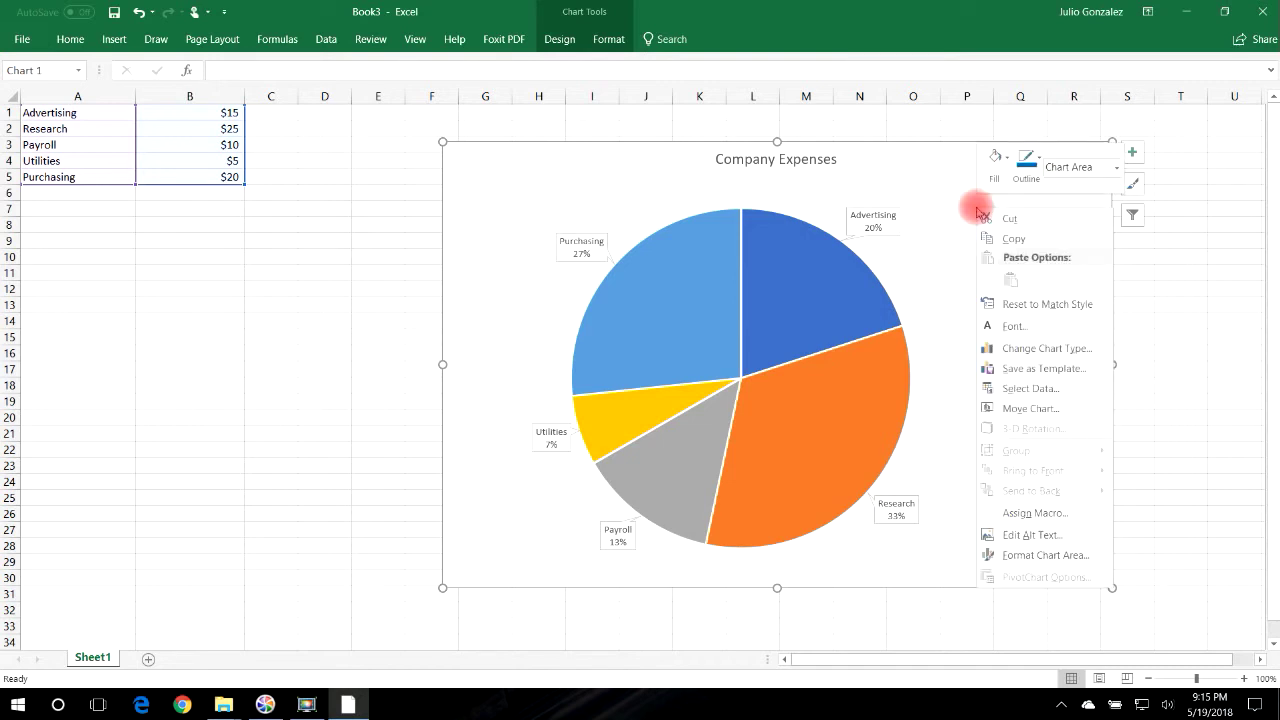
left_click(1004, 161)
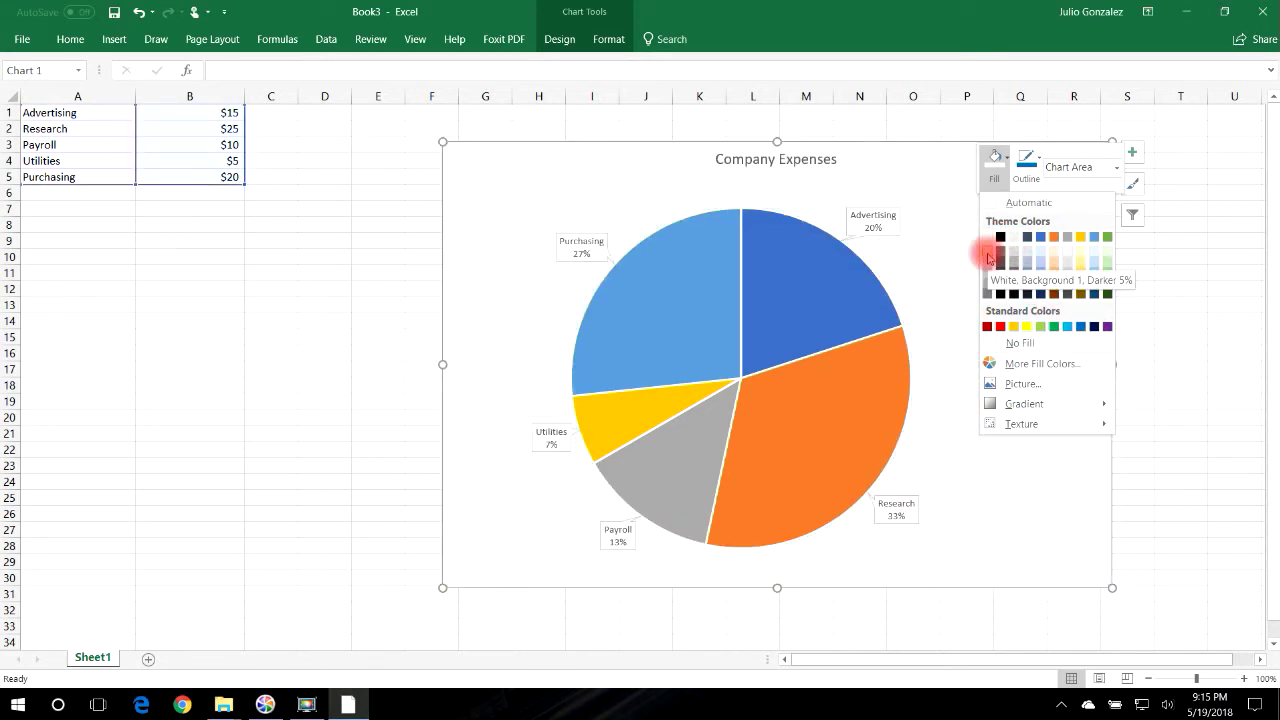
left_click(990, 238)
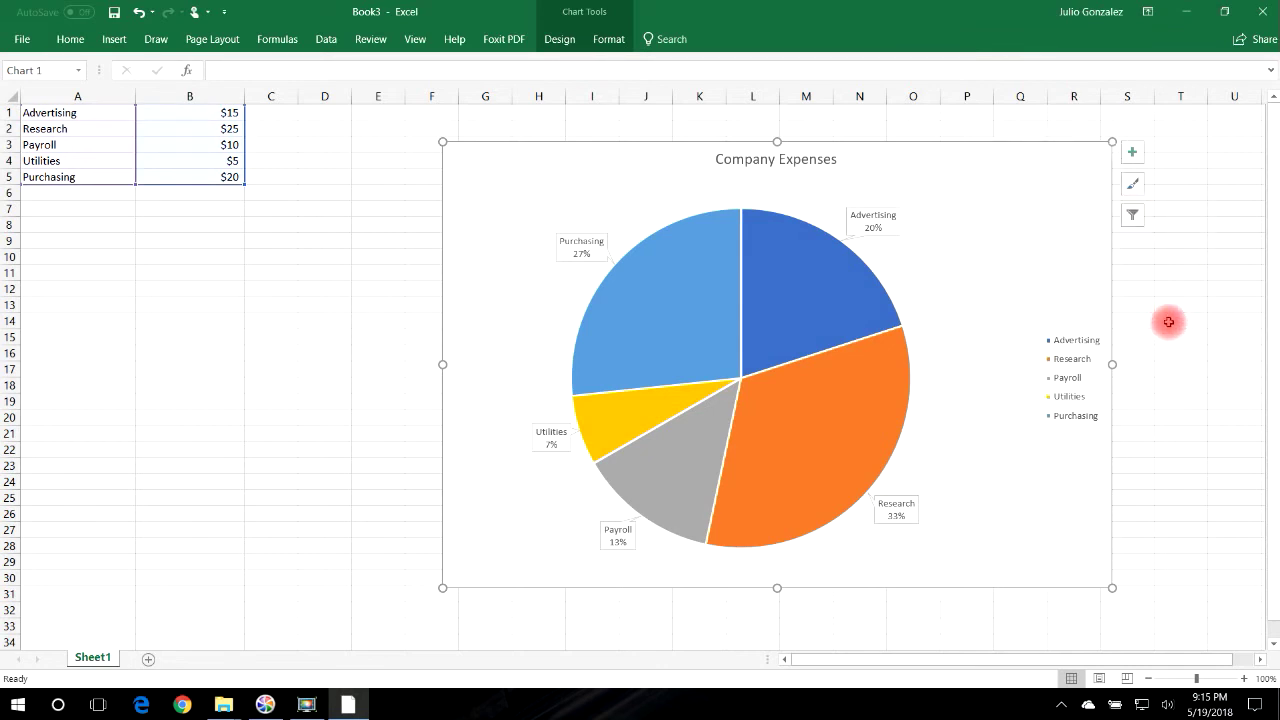
- Show the Color schemes in the chart's Chart Styles panel
left_click(1132, 152)
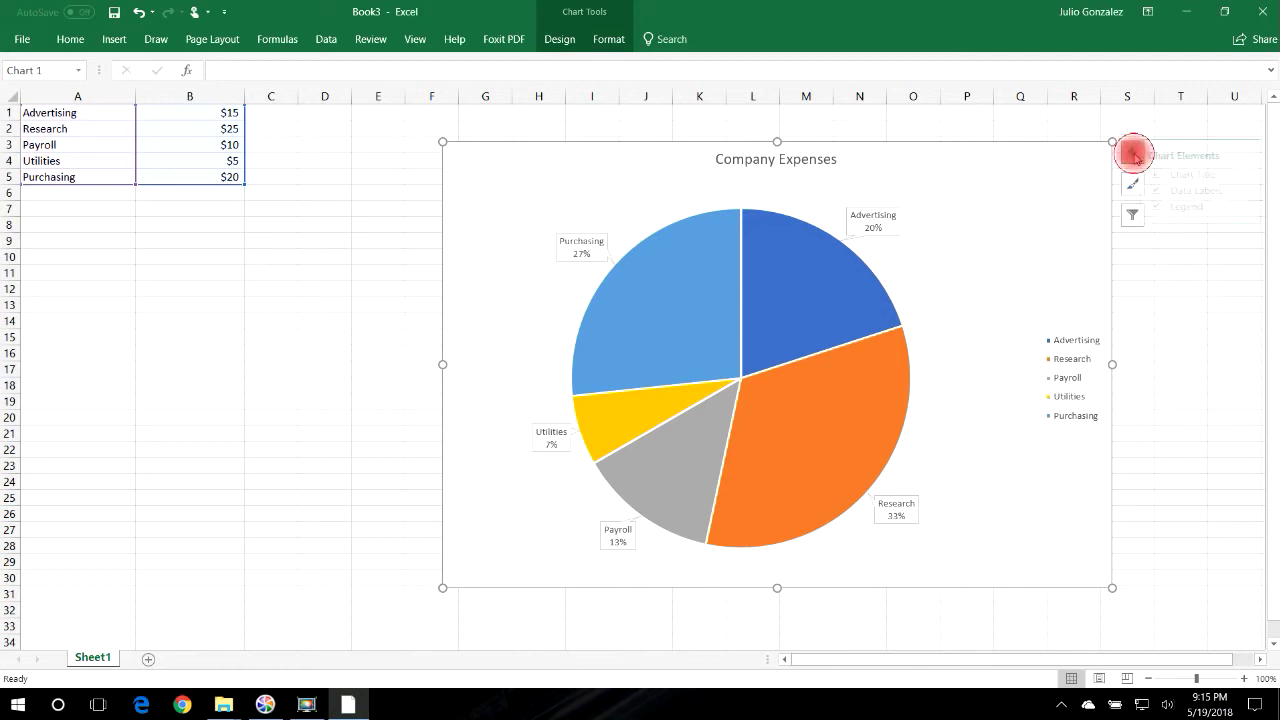
left_click(1136, 193)
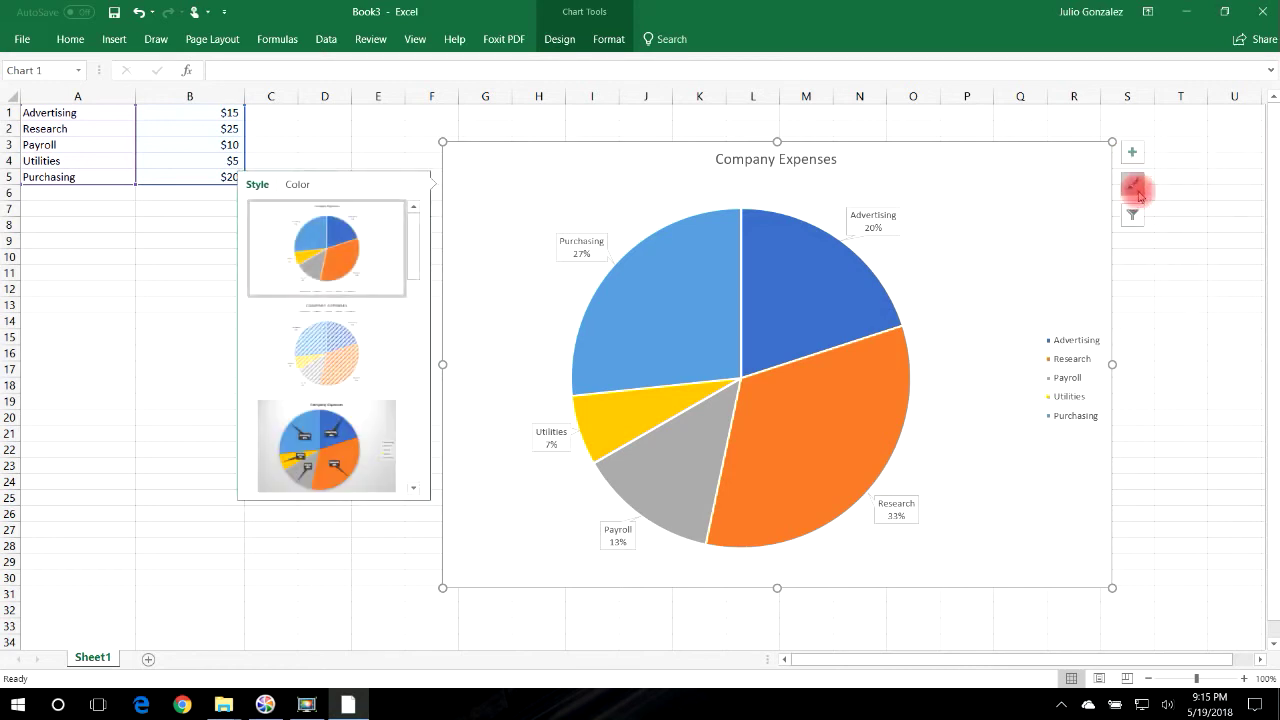
left_click(298, 184)
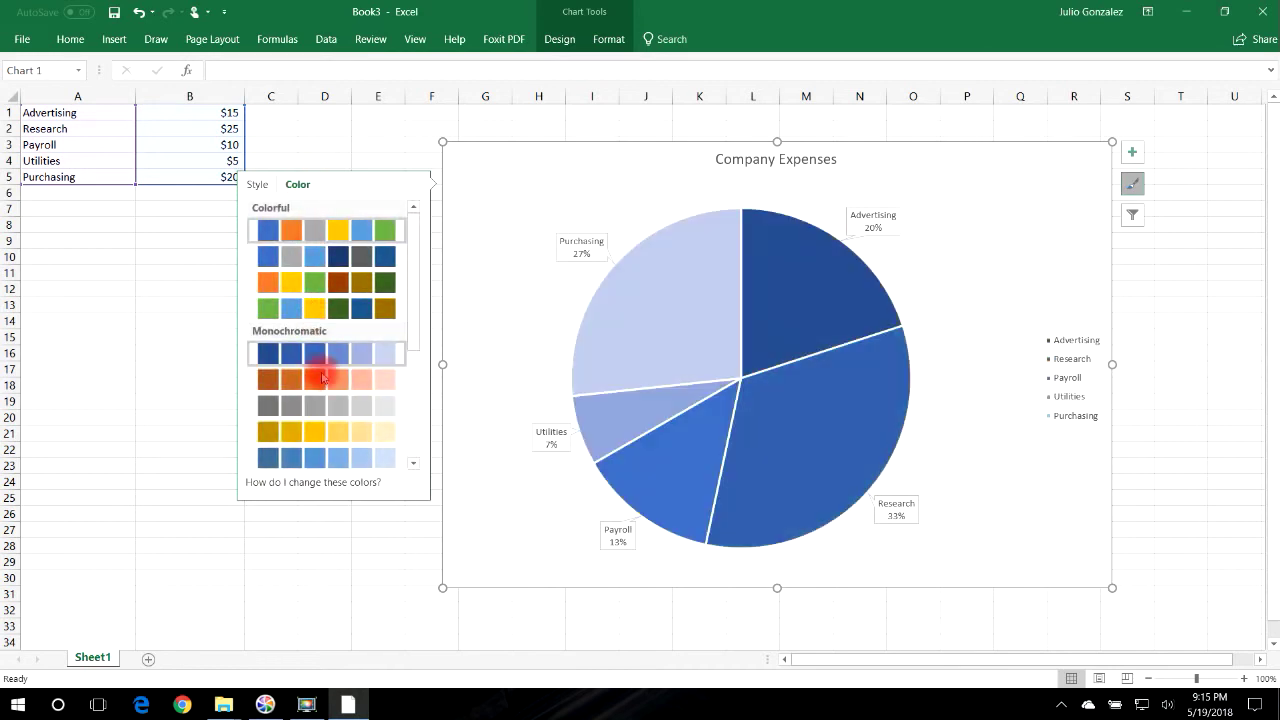
mouse_move(408, 325)
left_mouse_down()
mouse_move(349, 408)
mouse_move(343, 380)
mouse_move(380, 329)
mouse_move(414, 320)
mouse_move(393, 245)
mouse_move(339, 251)
mouse_move(334, 223)
mouse_move(251, 191)
mouse_move(133, 80)
left_mouse_up()
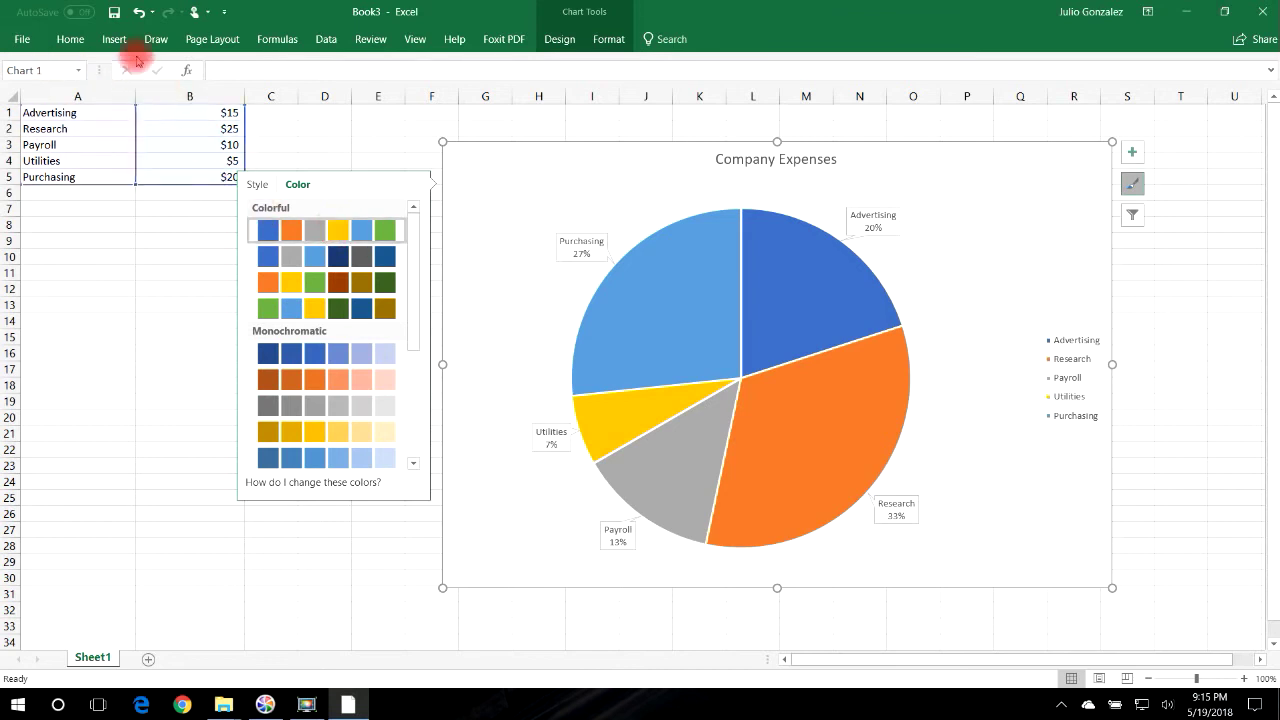
- Apply the Office 2007 - 2010 theme colours from Page Layout's Colors list
left_click(203, 42)
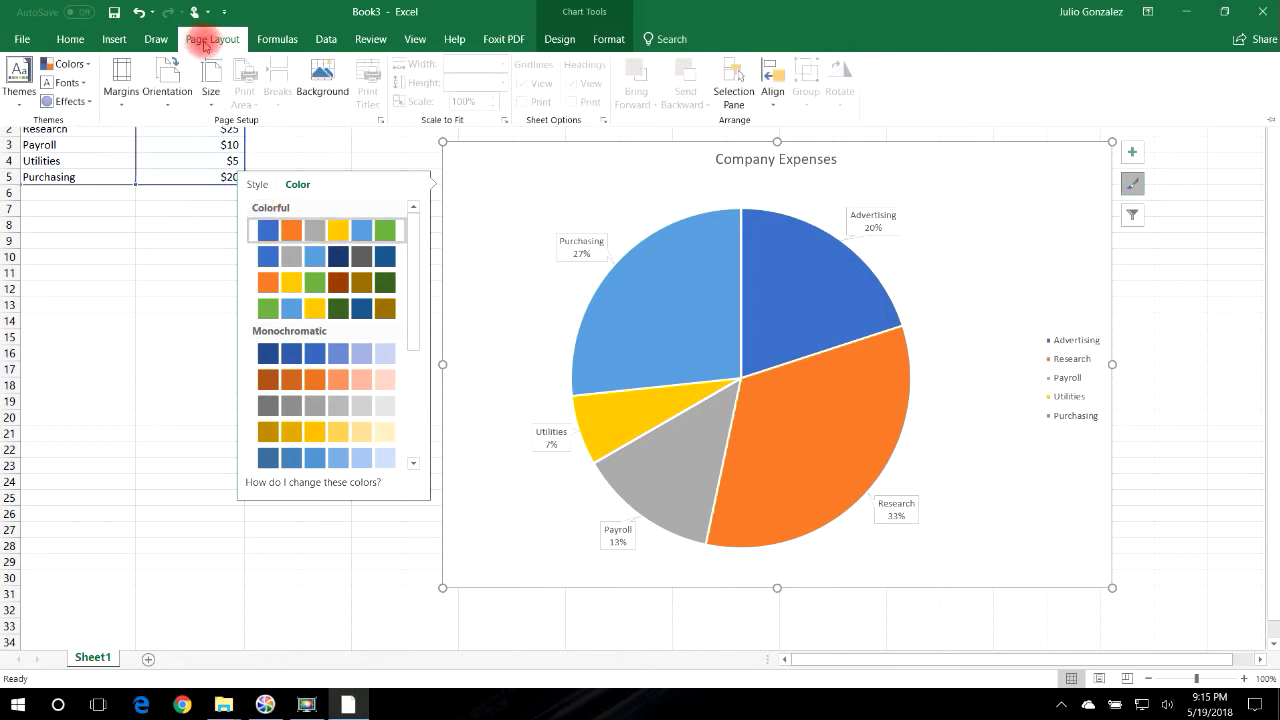
left_click(86, 65)
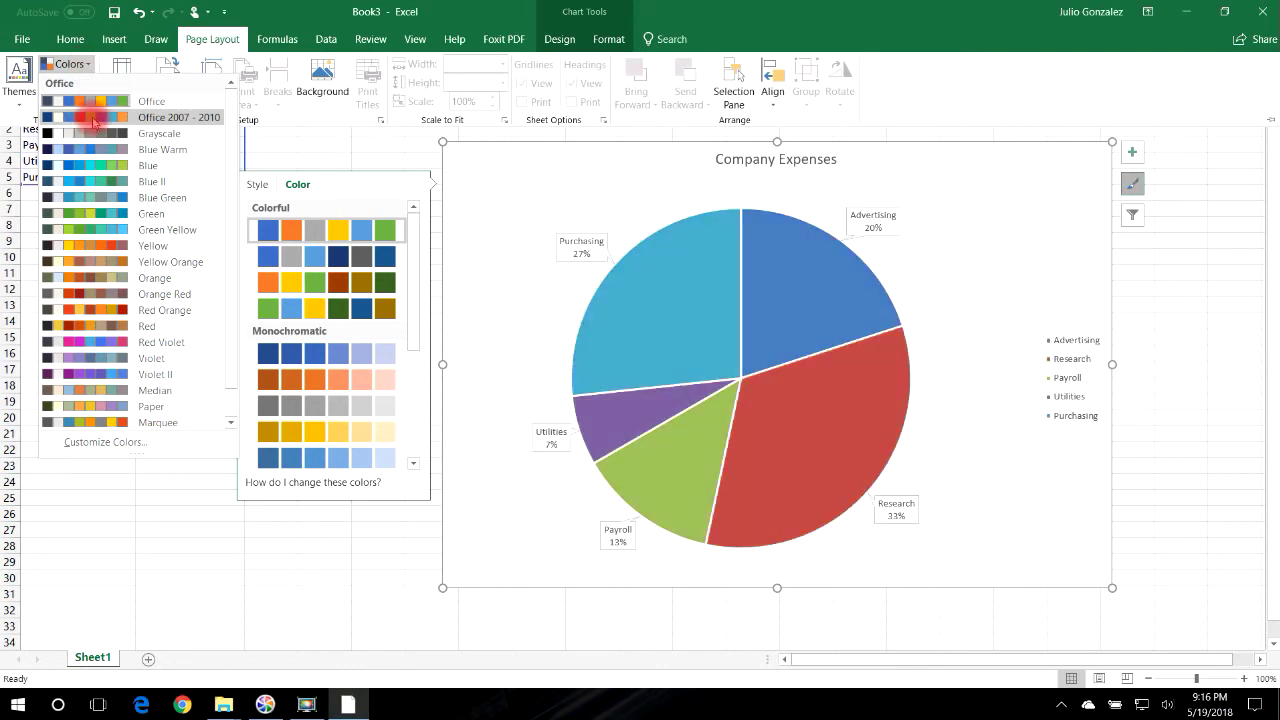
left_click(93, 120)
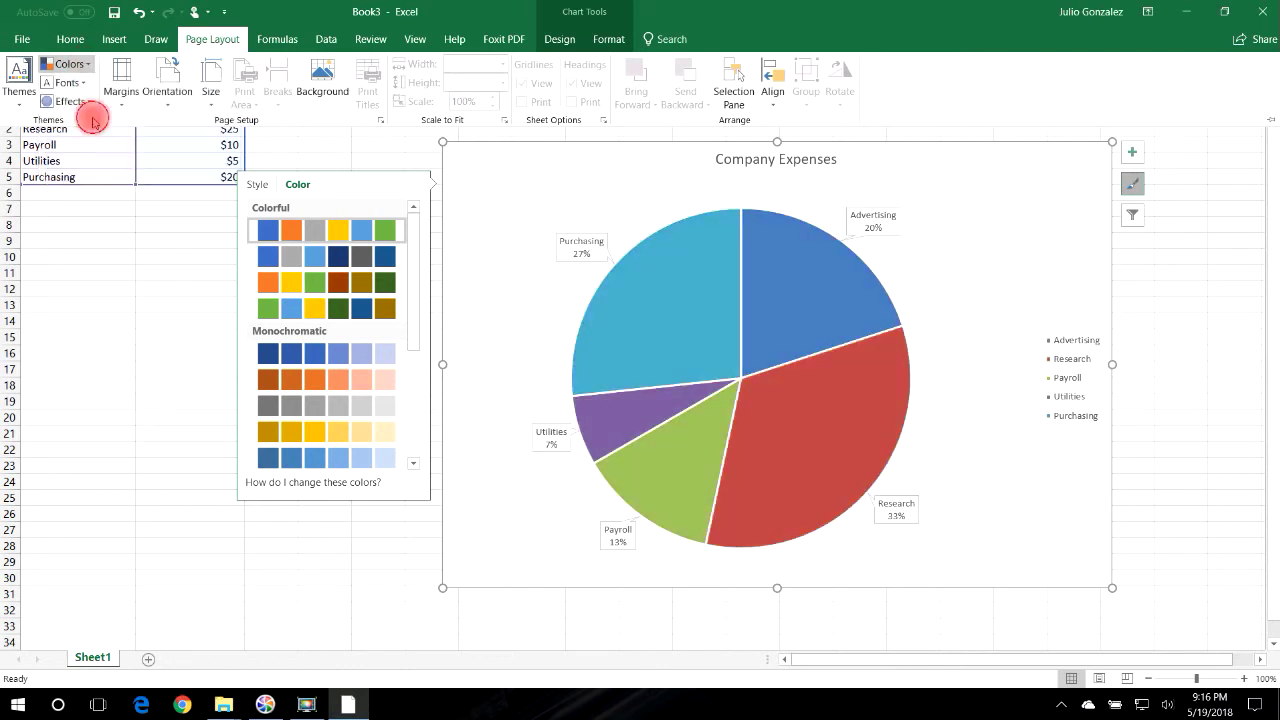
left_click(123, 356)
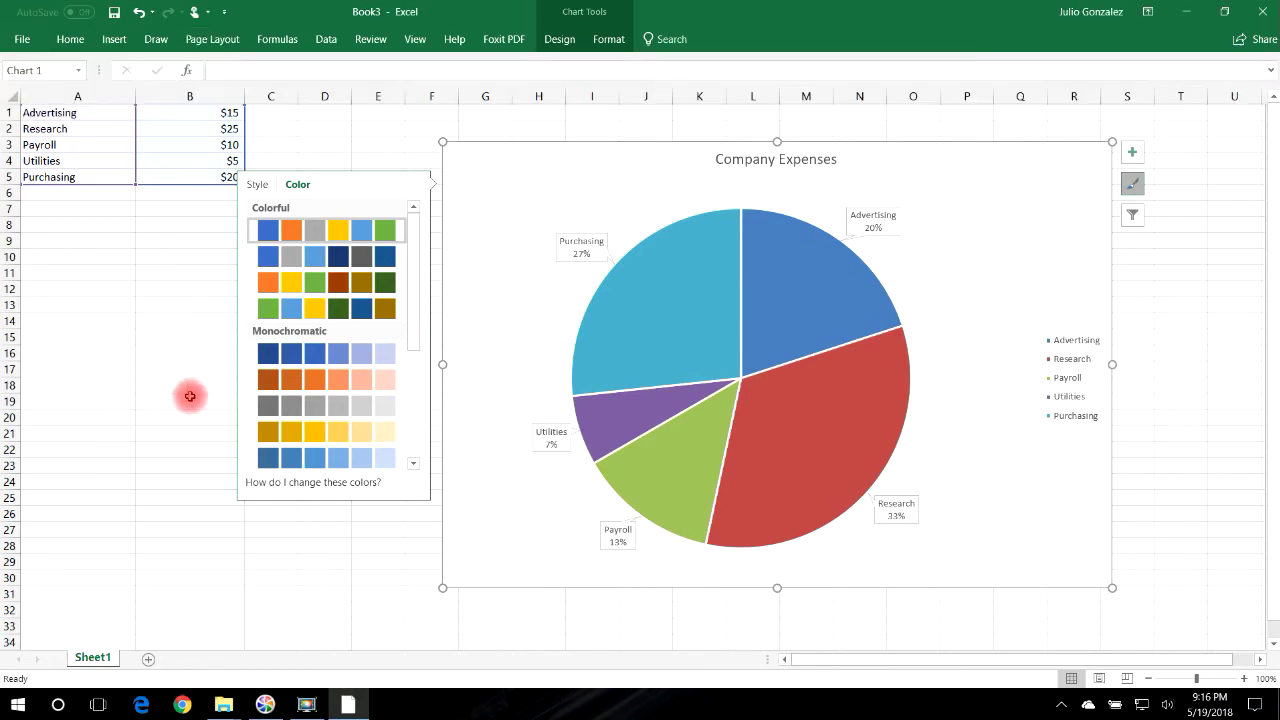
left_click(407, 149)
- Enlarge the pie chart down and leftward toward column D, then bring up the Draw tab
left_click(358, 255)
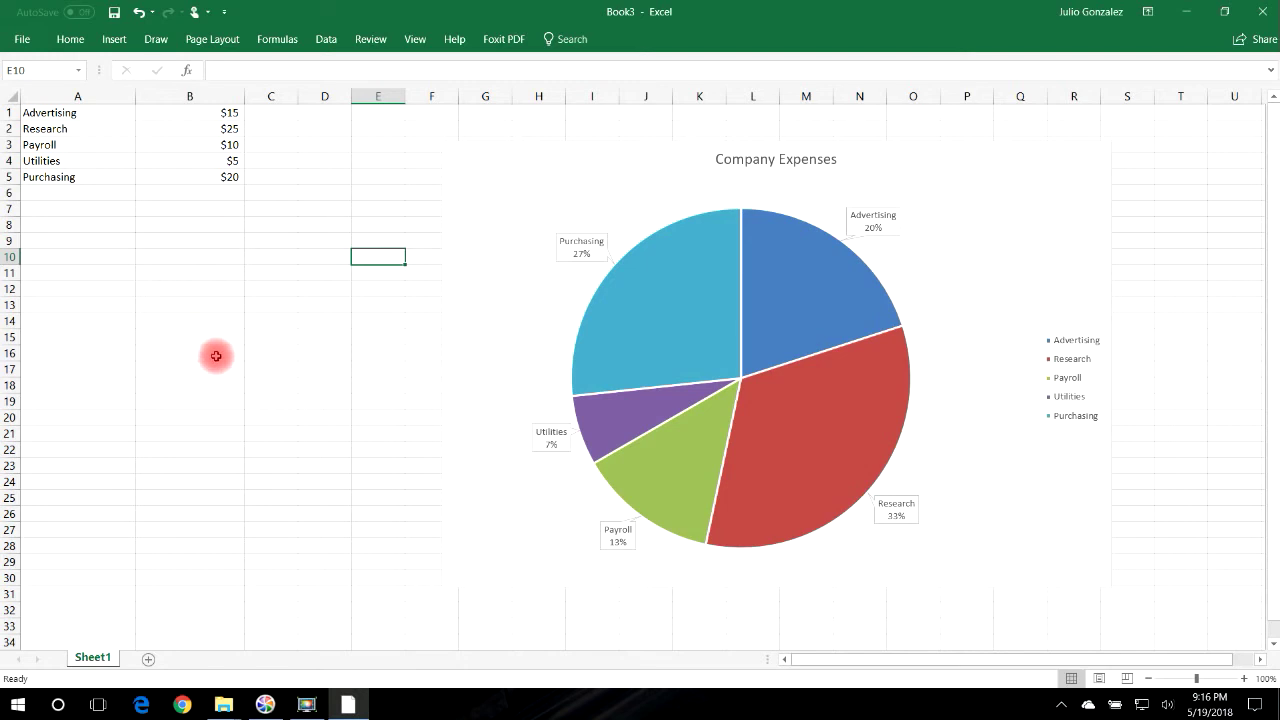
left_click(1072, 212)
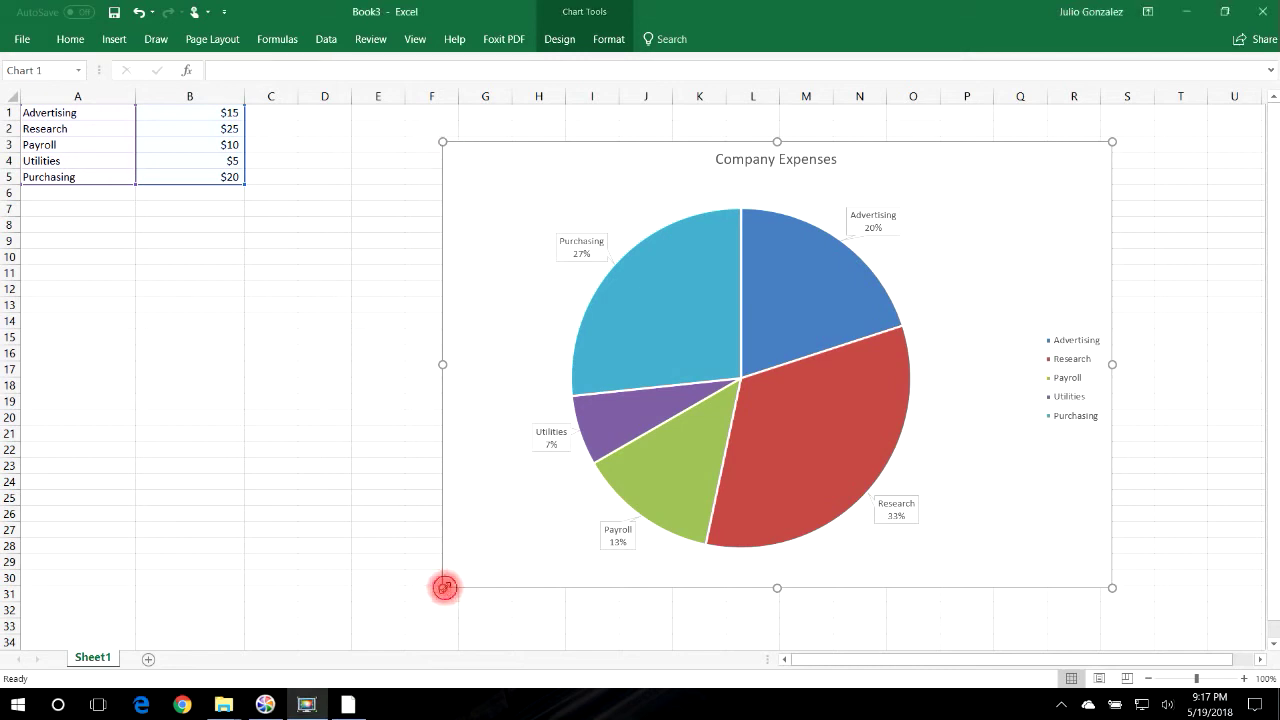
left_click_drag(443, 588, 302, 606)
left_click(152, 40)
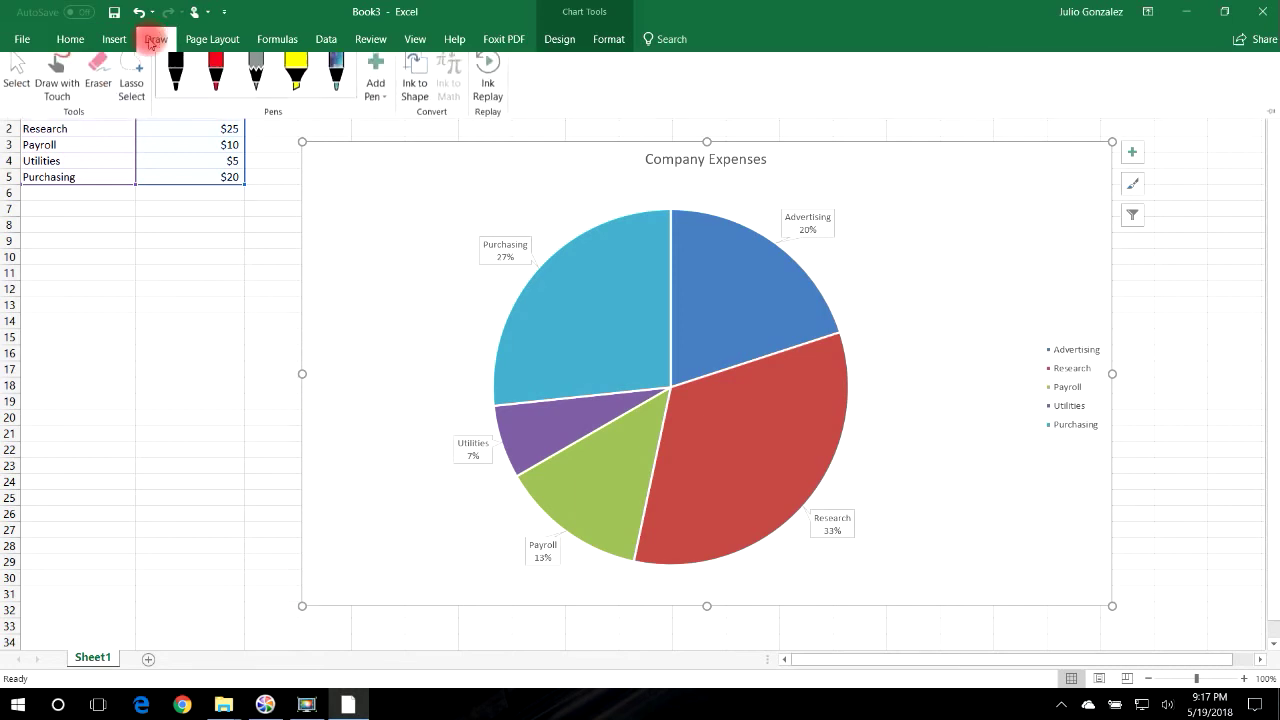
- With a thicker red pen, ink a 5, an A, a circle around the A+, and a checkmark
left_click(220, 85)
left_click(229, 103)
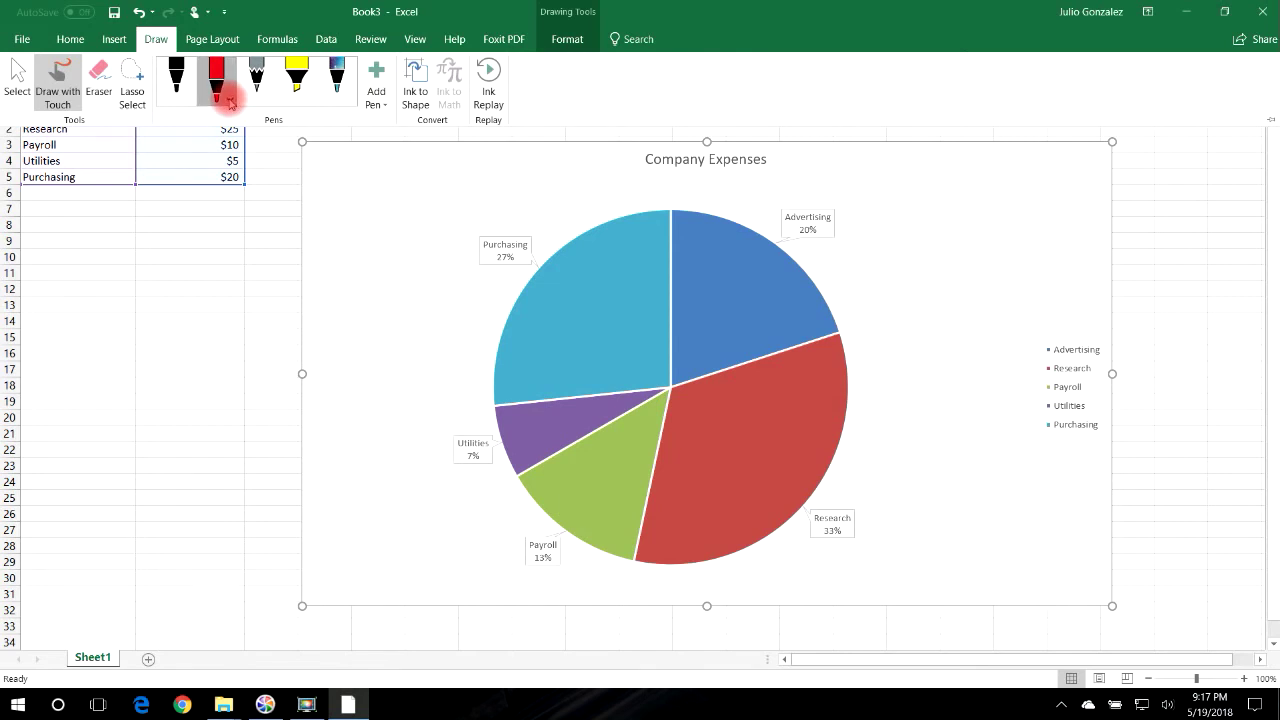
left_click(272, 180)
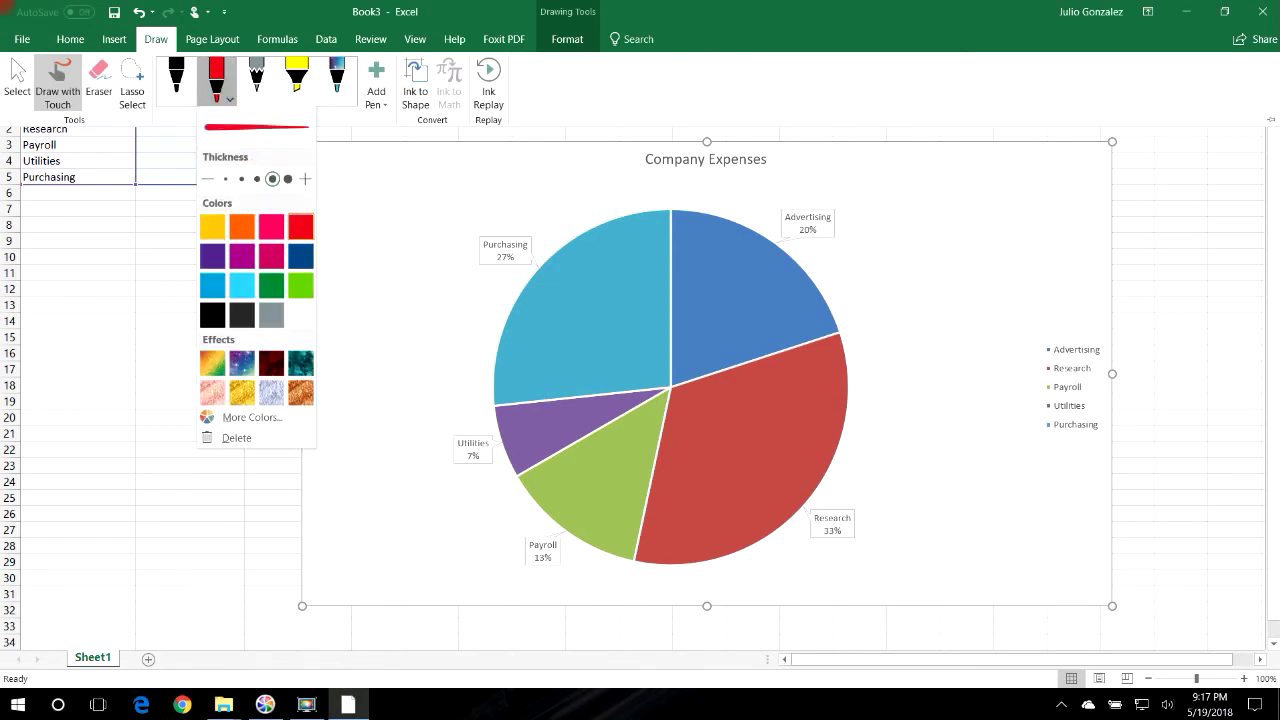
left_click(272, 180)
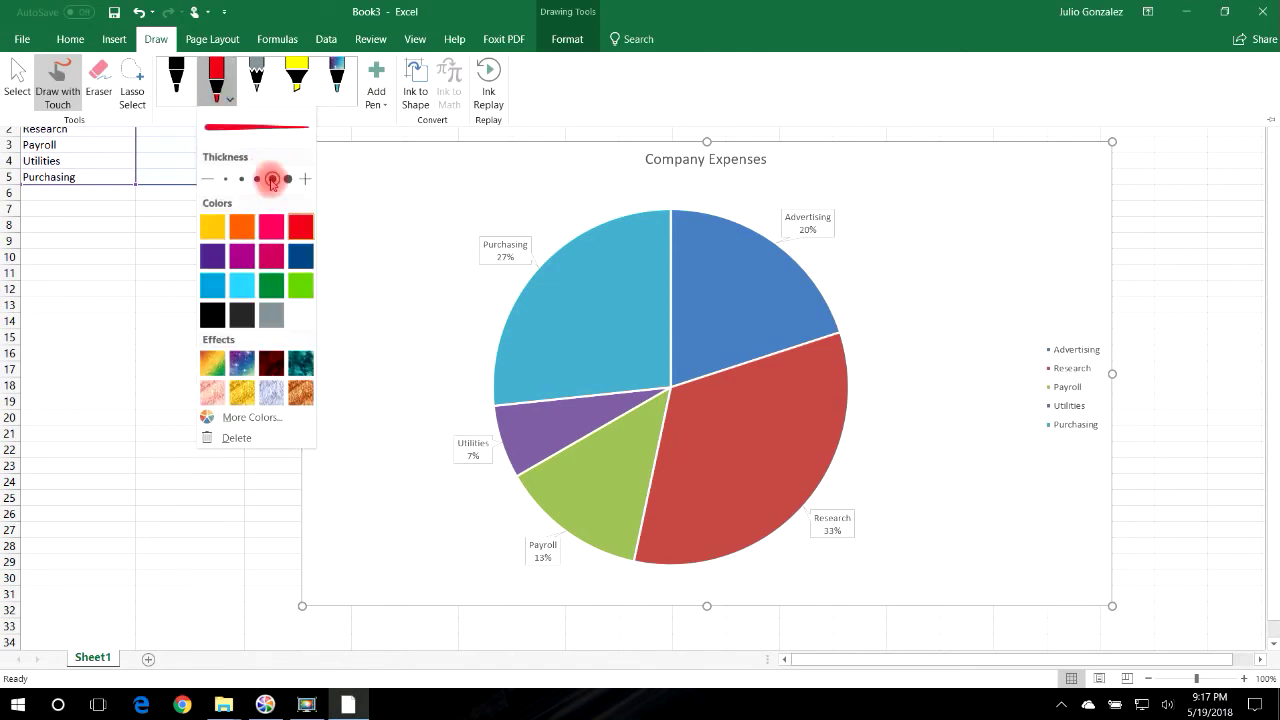
left_click(160, 274)
mouse_move(205, 326)
left_mouse_down()
mouse_move(143, 336)
mouse_move(175, 428)
left_mouse_up()
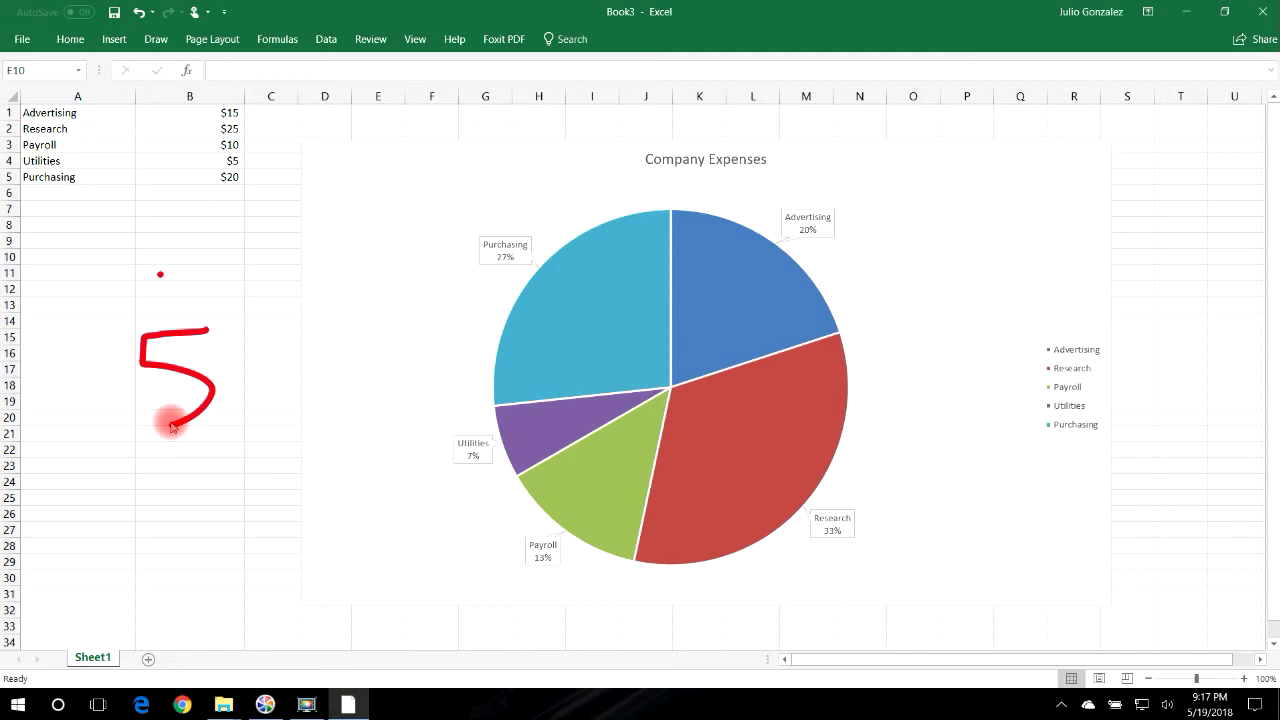
mouse_move(919, 301)
left_mouse_down()
mouse_move(966, 196)
mouse_move(1016, 293)
left_mouse_up()
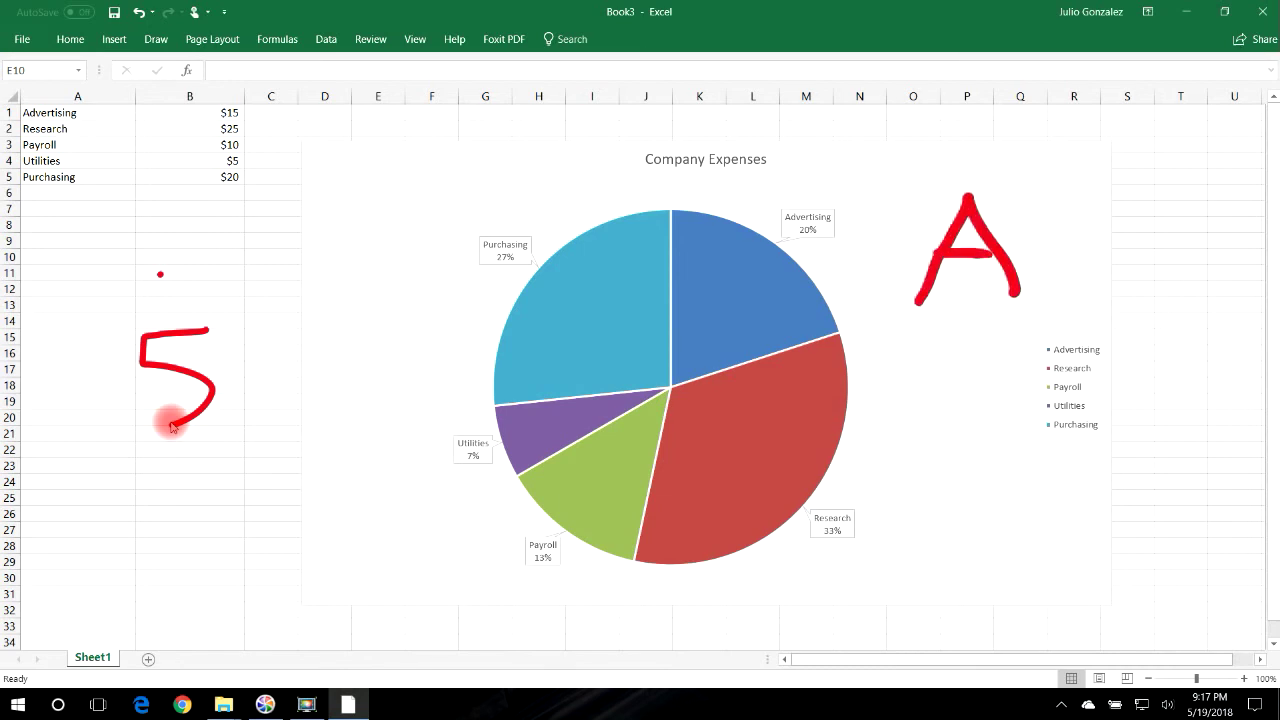
mouse_move(1040, 150)
left_mouse_down()
mouse_move(866, 256)
mouse_move(940, 138)
left_mouse_up()
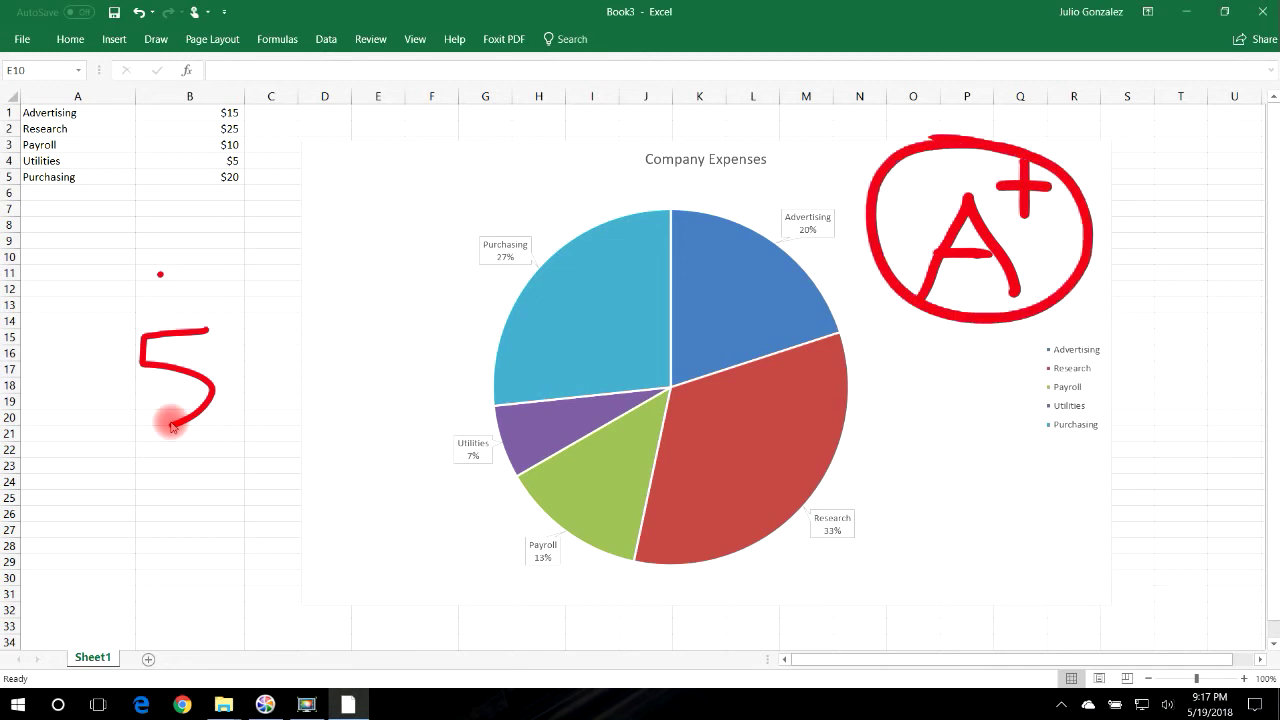
left_click_drag(360, 214, 490, 178)
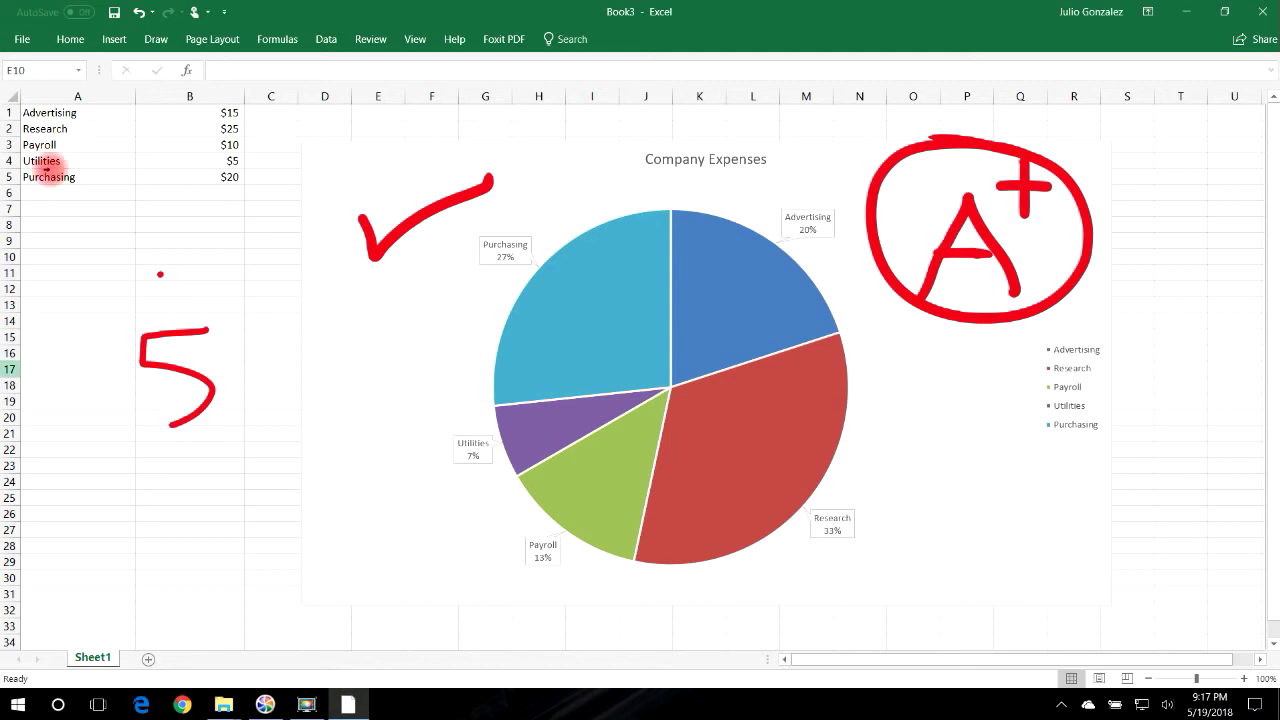
- Switch to the black pen on the Draw tab
left_click(157, 40)
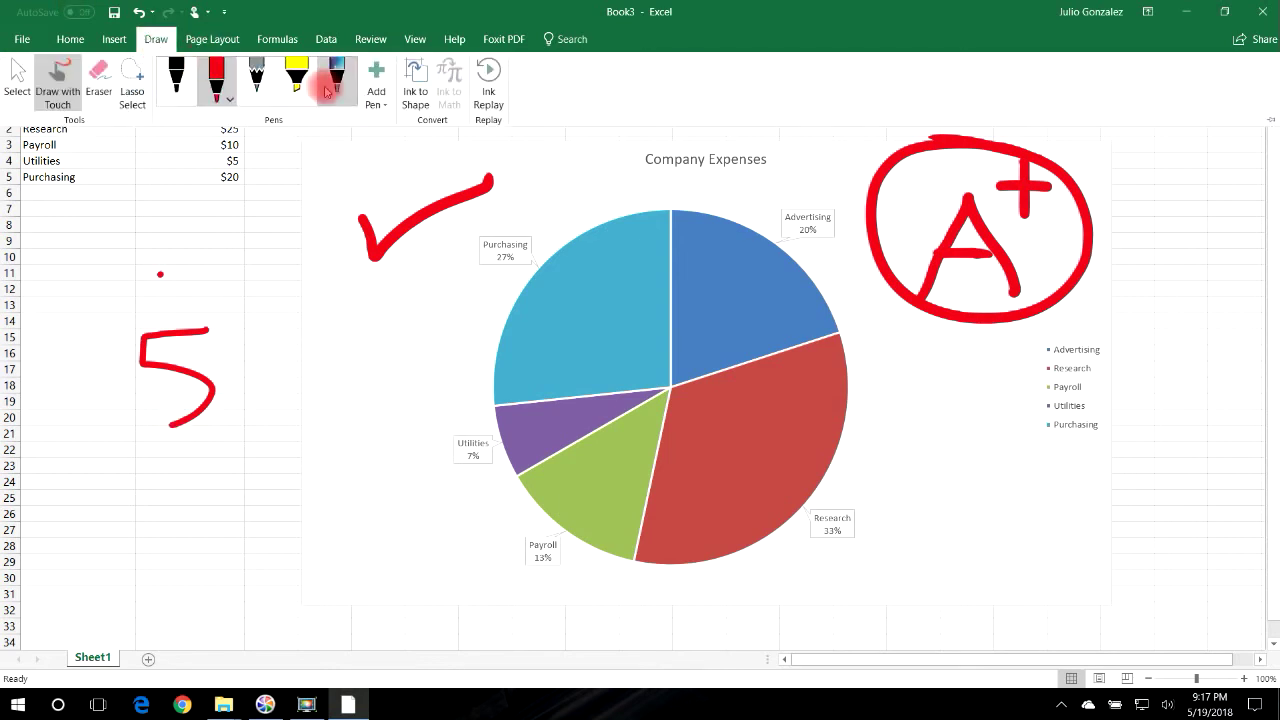
left_click(176, 78)
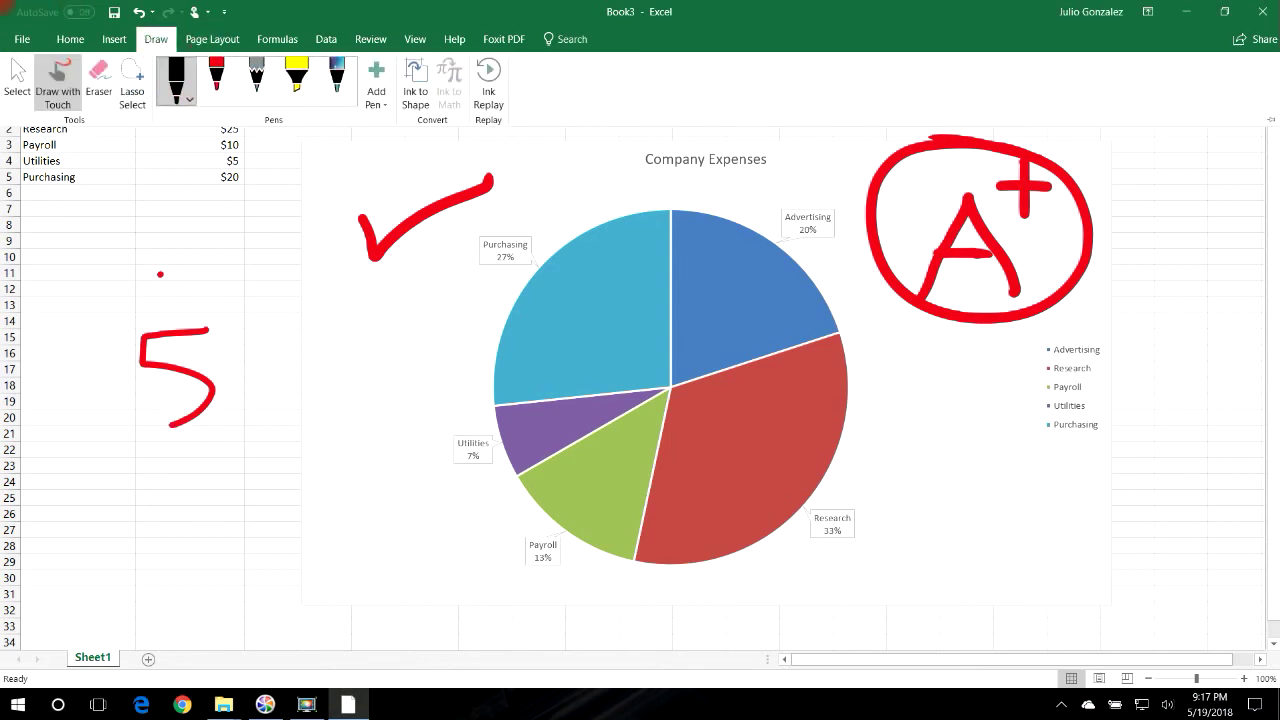
left_click(189, 98)
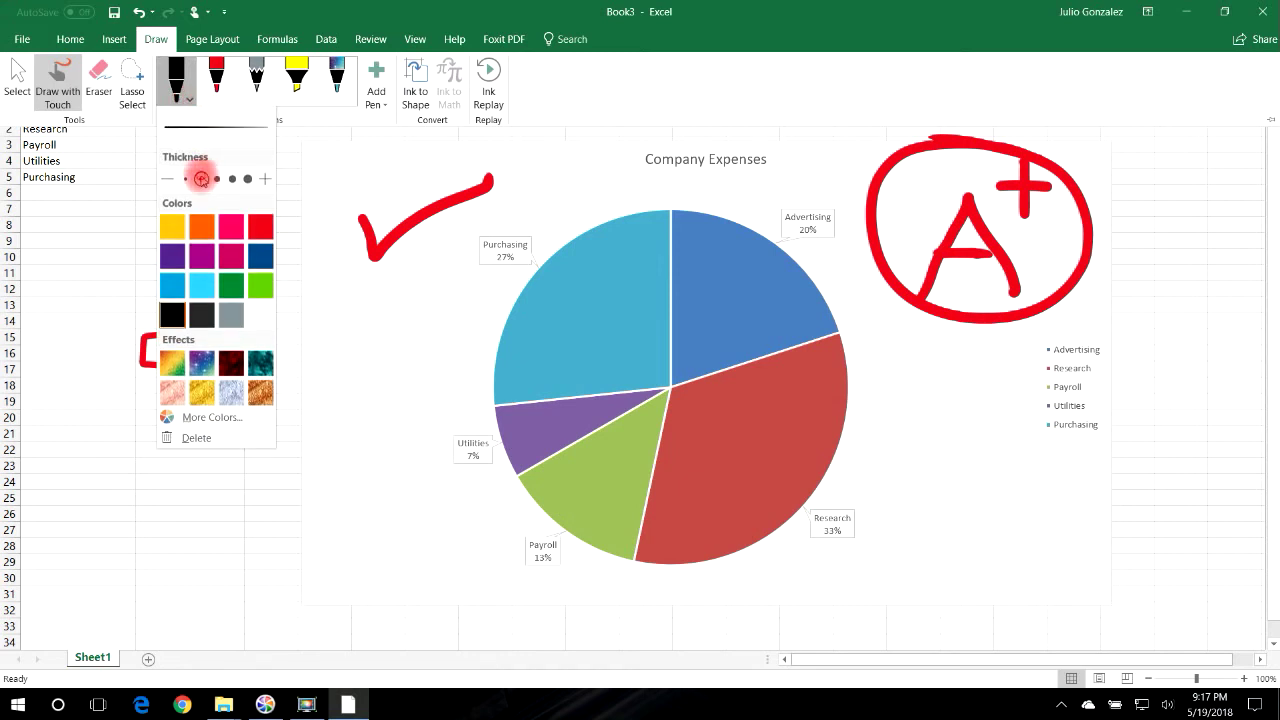
left_click(116, 358)
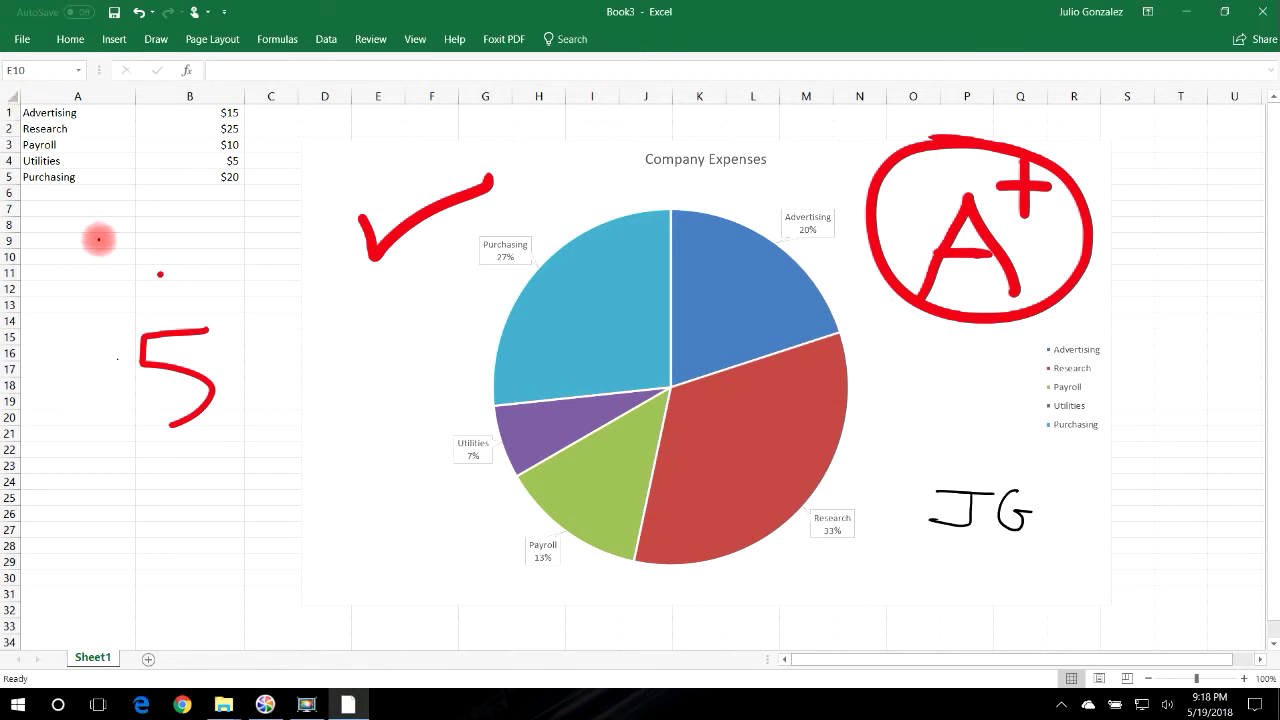
- Undo the hand-drawn ink strokes, starting with the G, until the sheet is clean
left_click(139, 13)
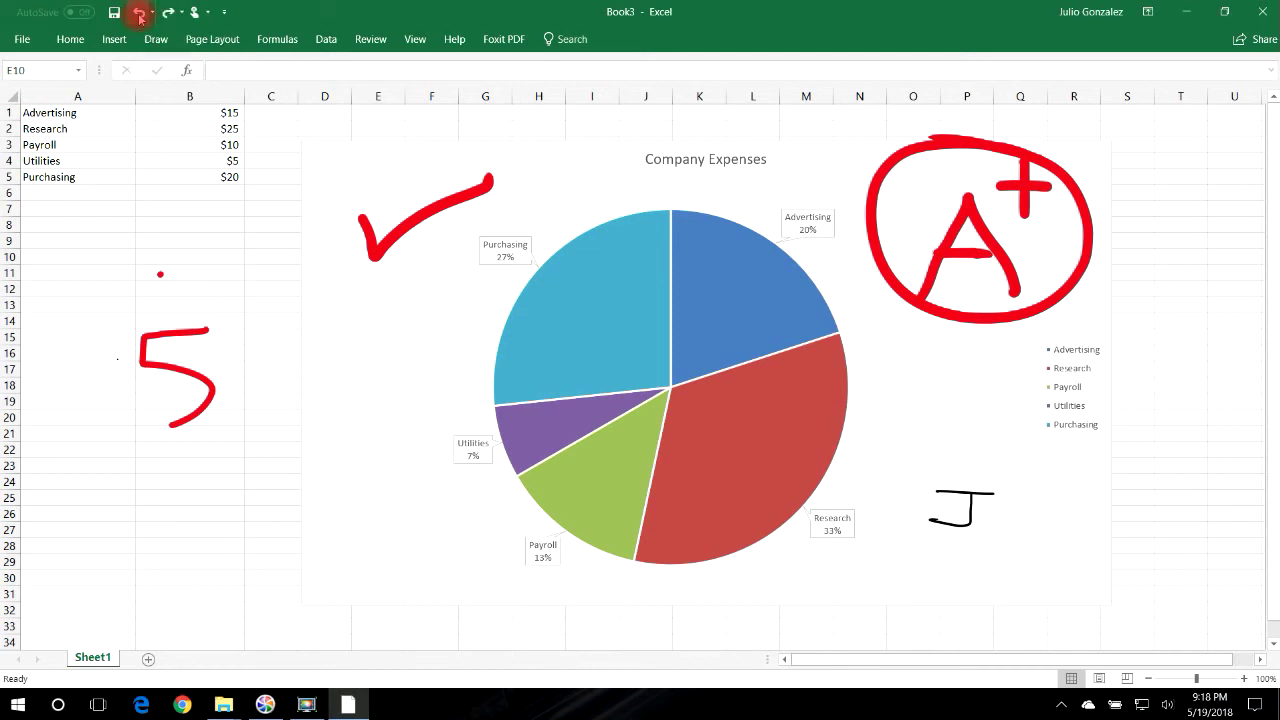
left_click(139, 13)
left_click(139, 13)
left_click(139, 13)
left_click(139, 13)
left_click(139, 13)
left_click(139, 13)
left_click(139, 13)
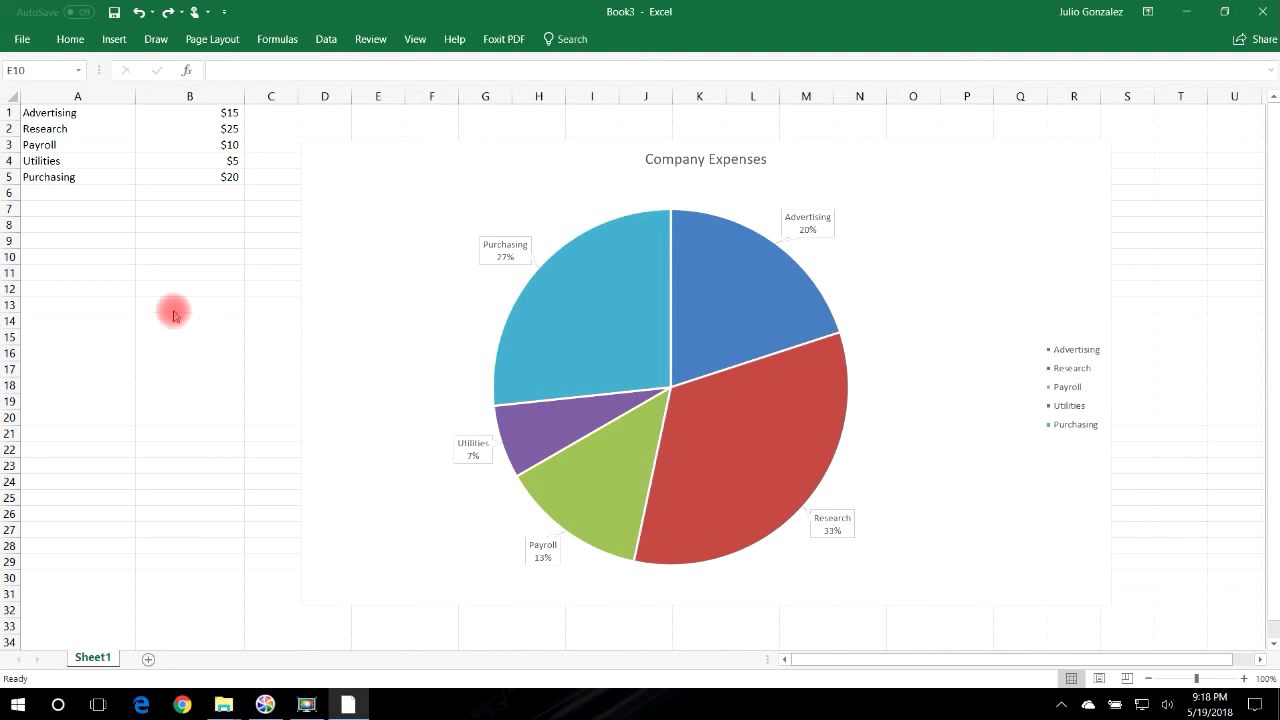
- Draw a red pen underline beneath the chart title, then delete the Company Expenses pie chart
left_click(156, 39)
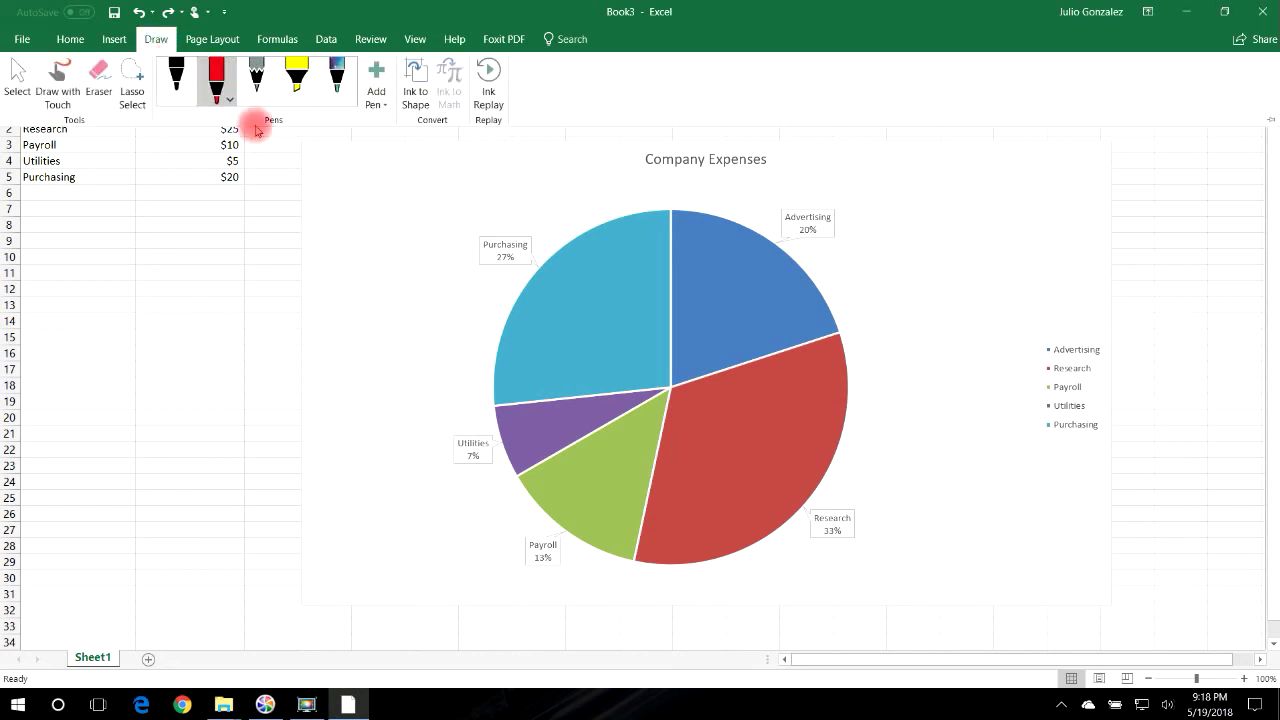
left_click(216, 90)
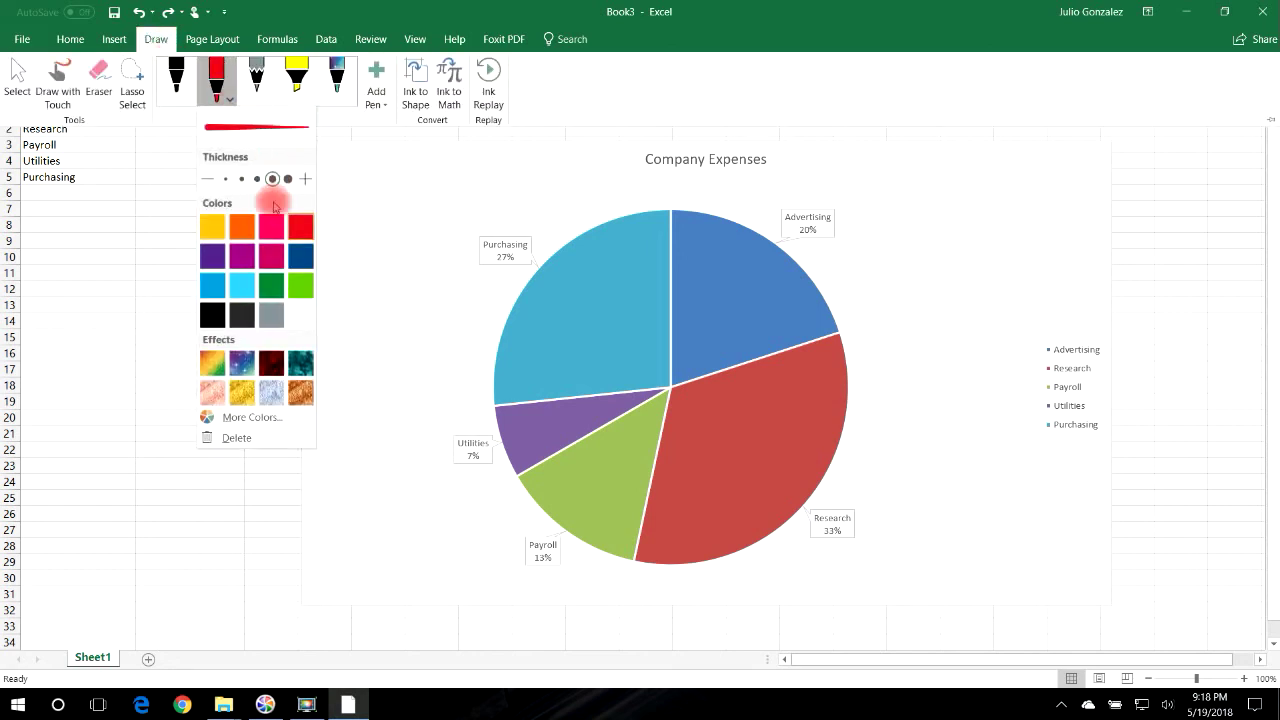
left_click(198, 308)
left_click_drag(667, 184, 794, 188)
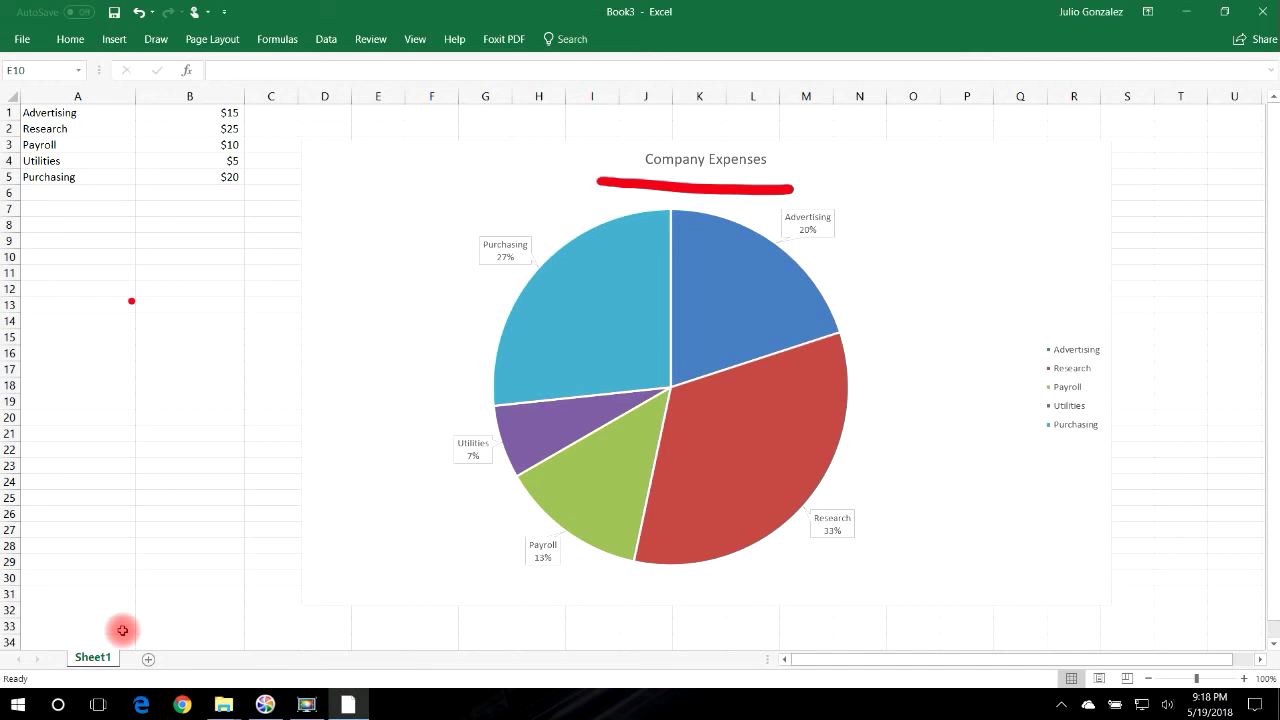
left_click(1050, 230)
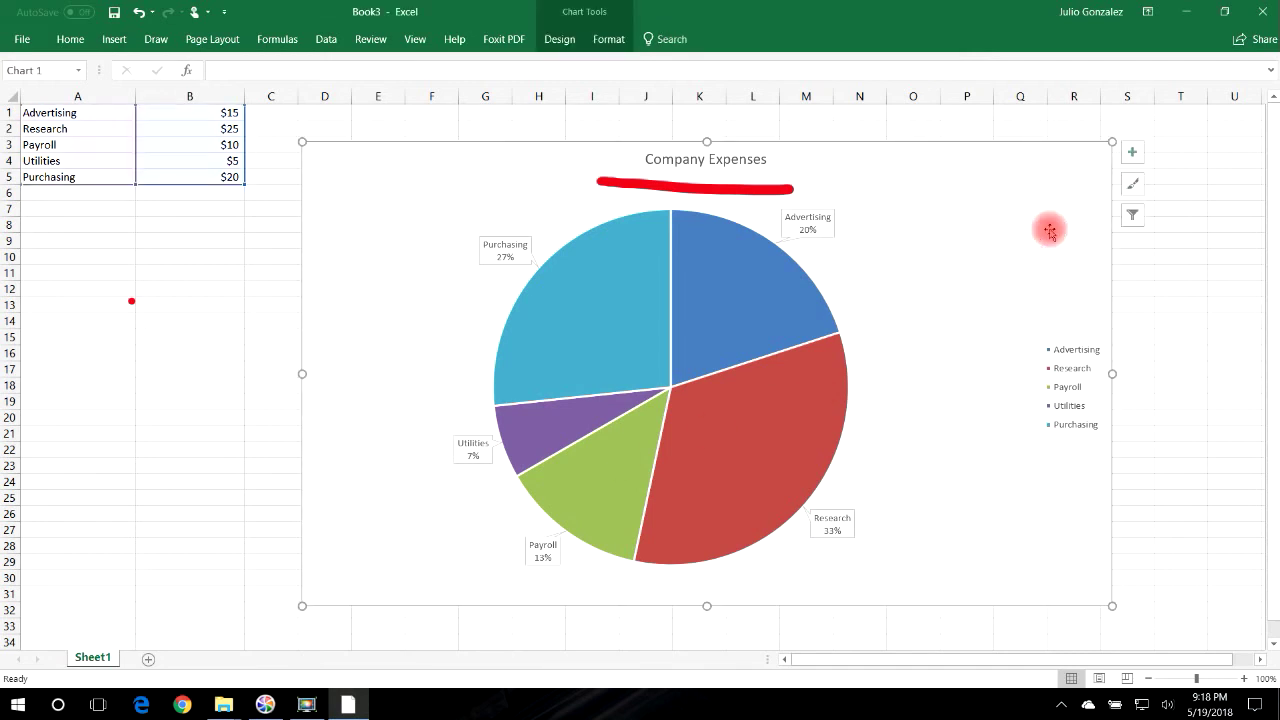
key("Delete")
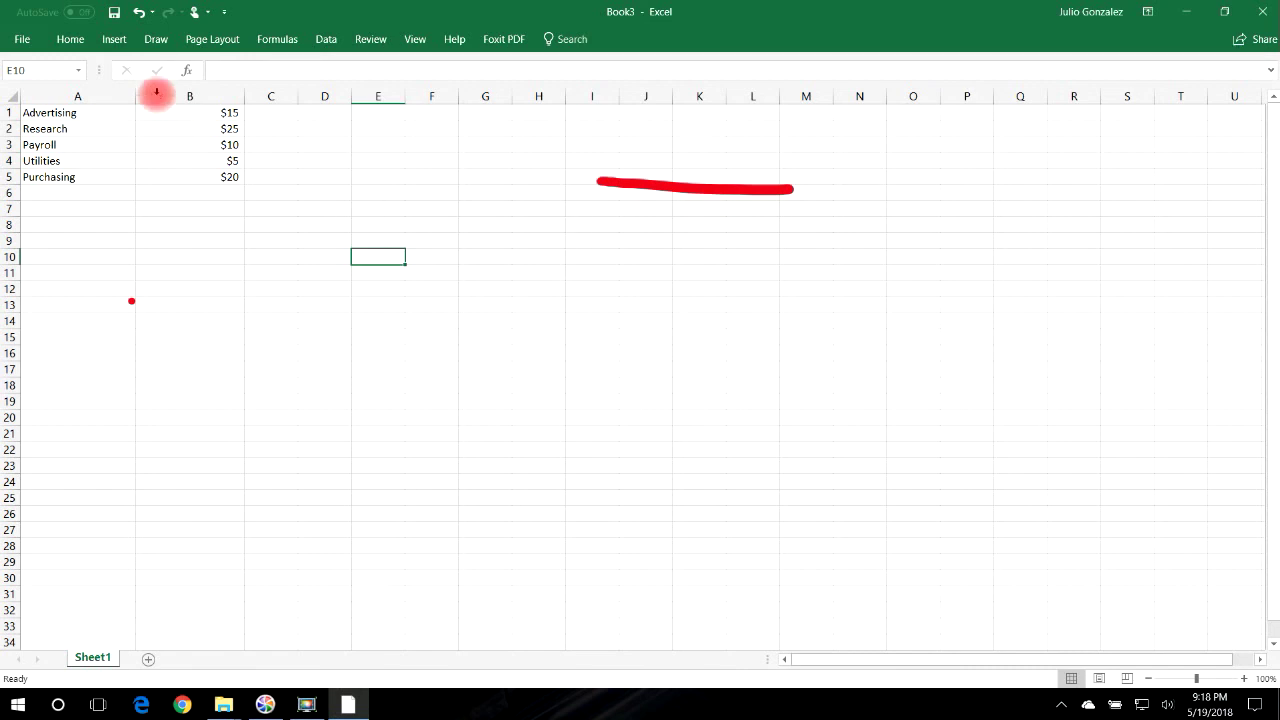
- Restore the deleted pie chart with Undo, then delete it again
left_click(139, 13)
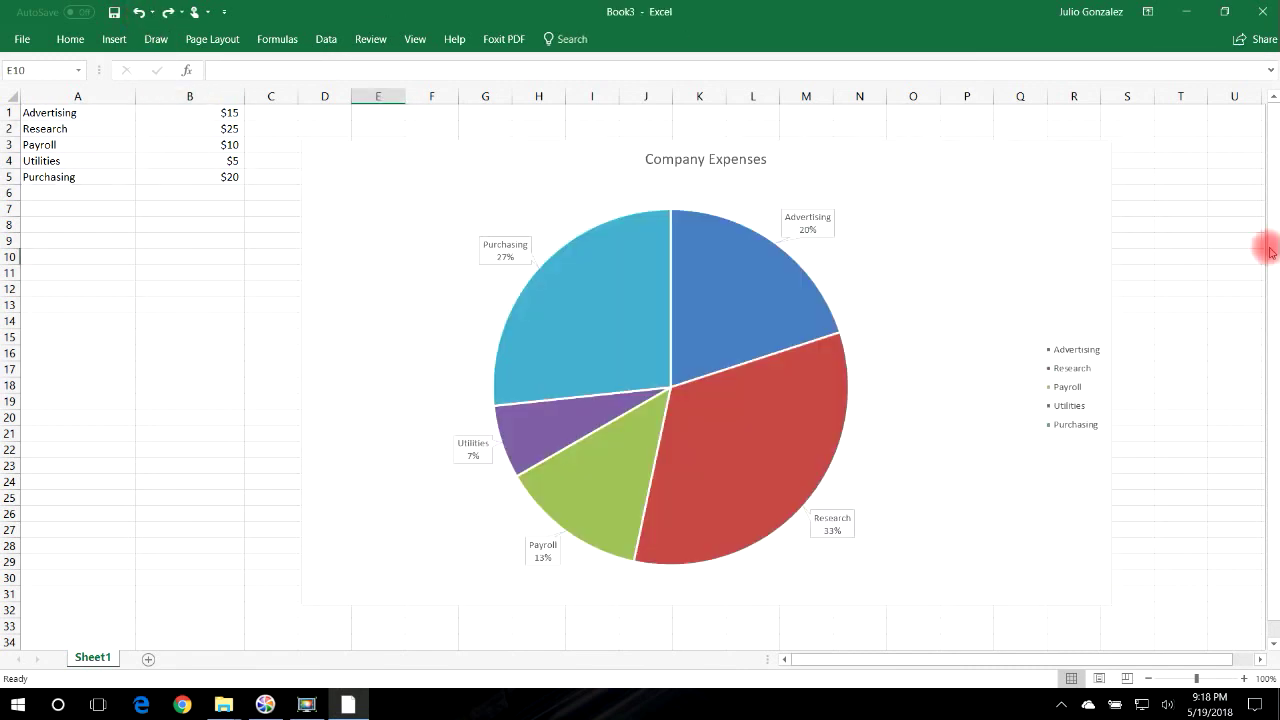
left_click(1066, 209)
key("Delete")
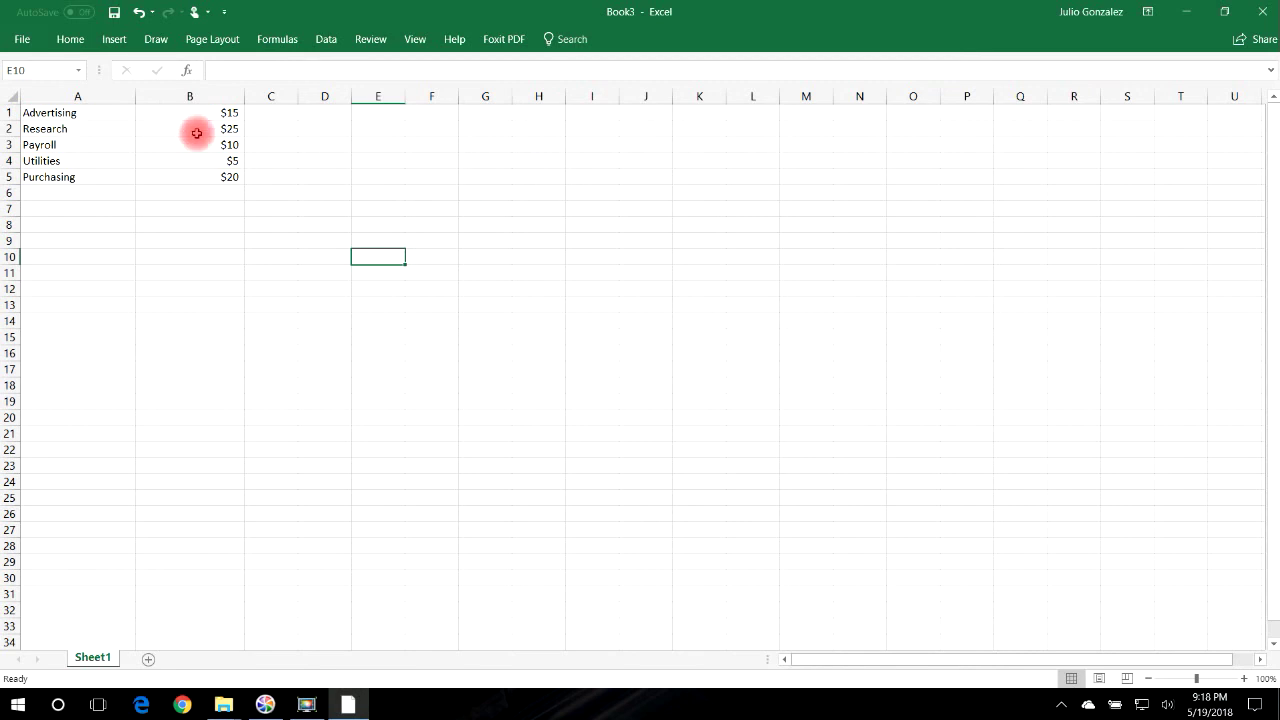
- Insert a 3-D pie chart of the A1:B5 expense data and enlarge it up and to the right
left_click(114, 40)
left_click(63, 296)
left_click_drag(45, 112, 222, 175)
left_click(116, 40)
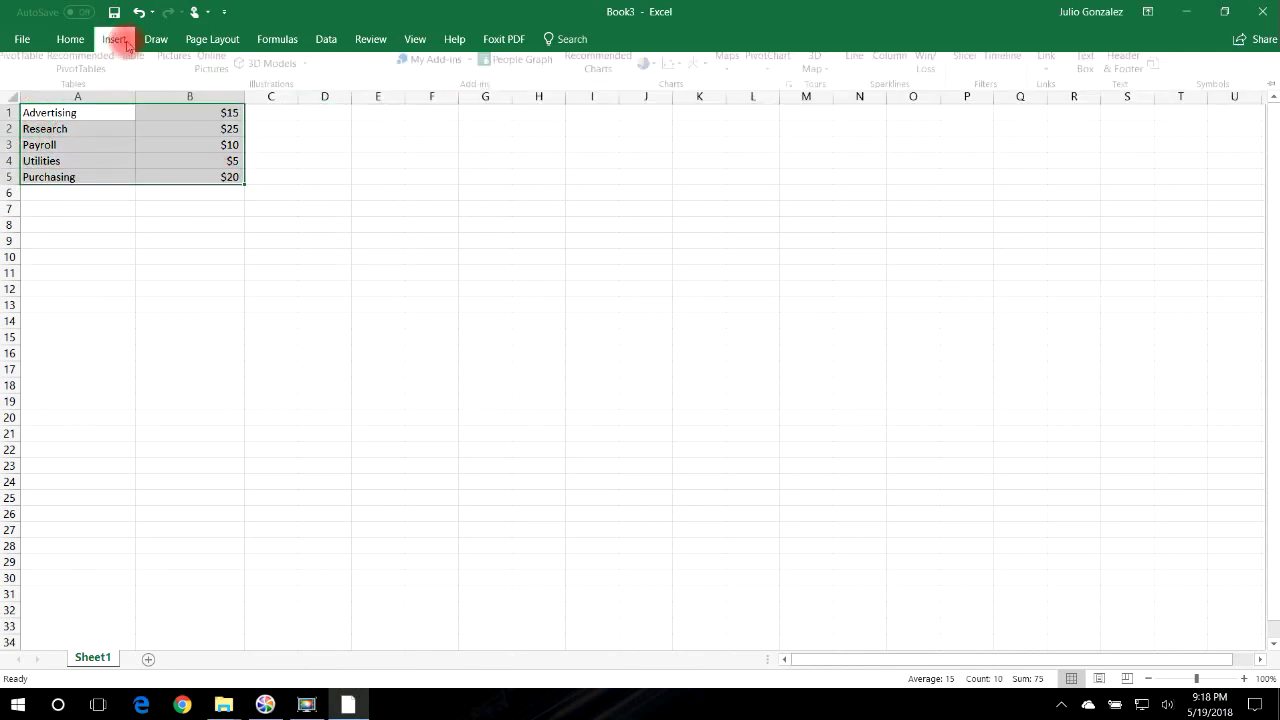
left_click(657, 98)
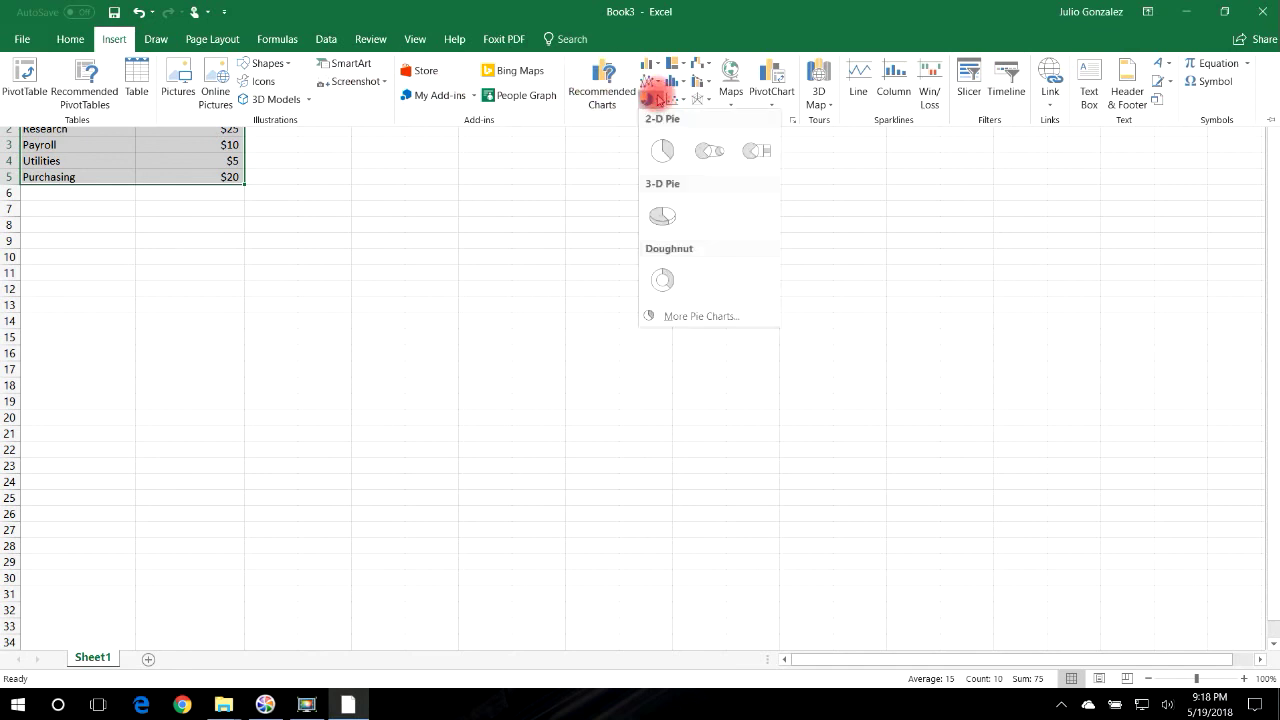
left_click(671, 220)
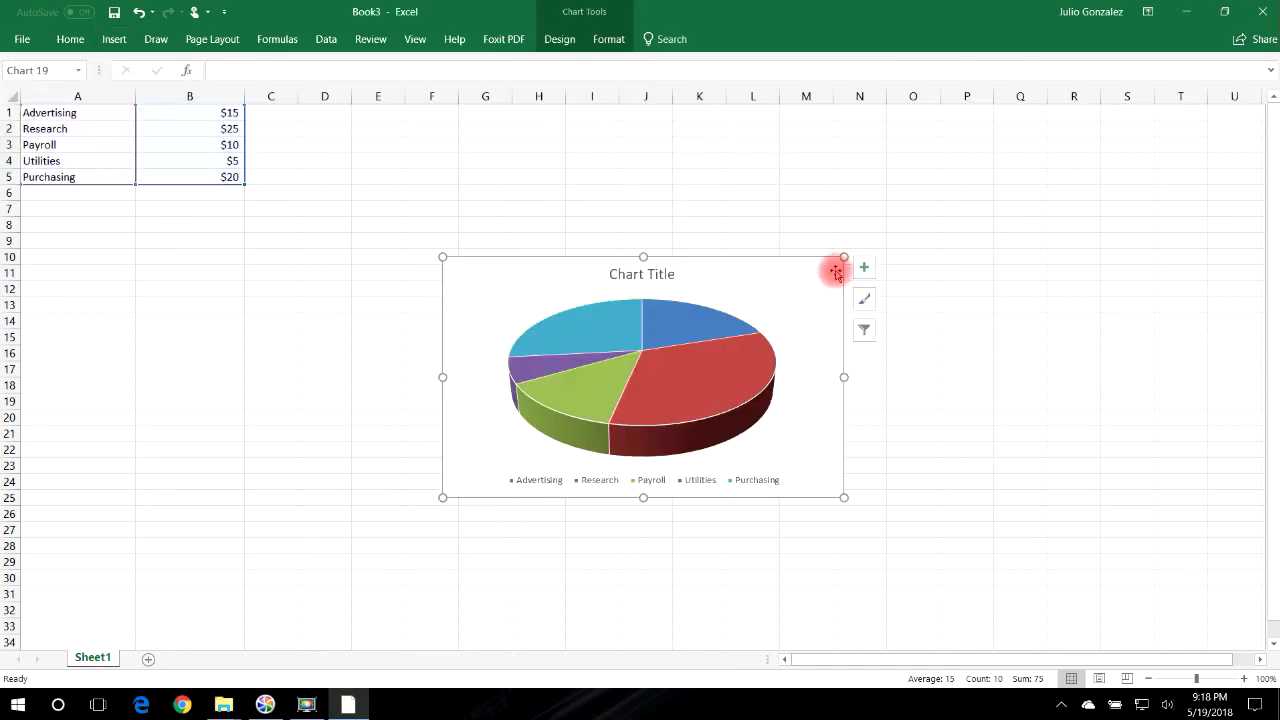
left_click_drag(843, 257, 966, 172)
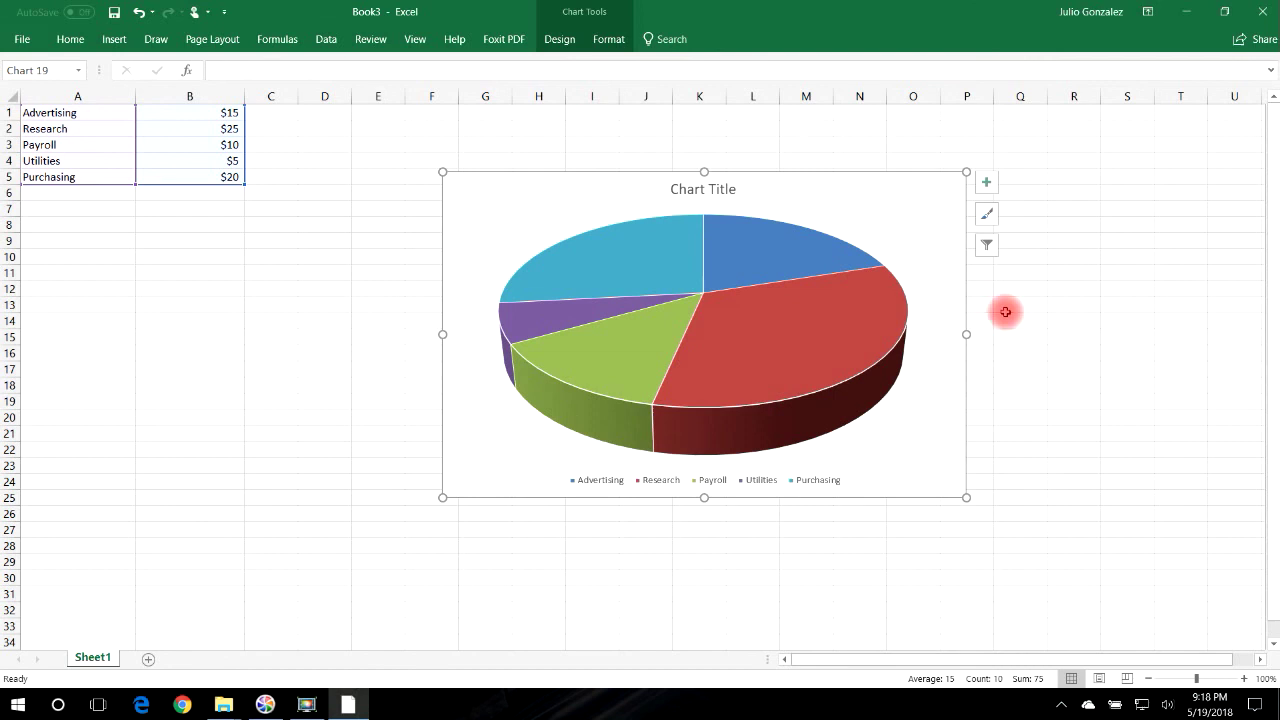
- Add Data Callout labels with category percentages to the 3-D pie and apply a shaded chart style
left_click(986, 182)
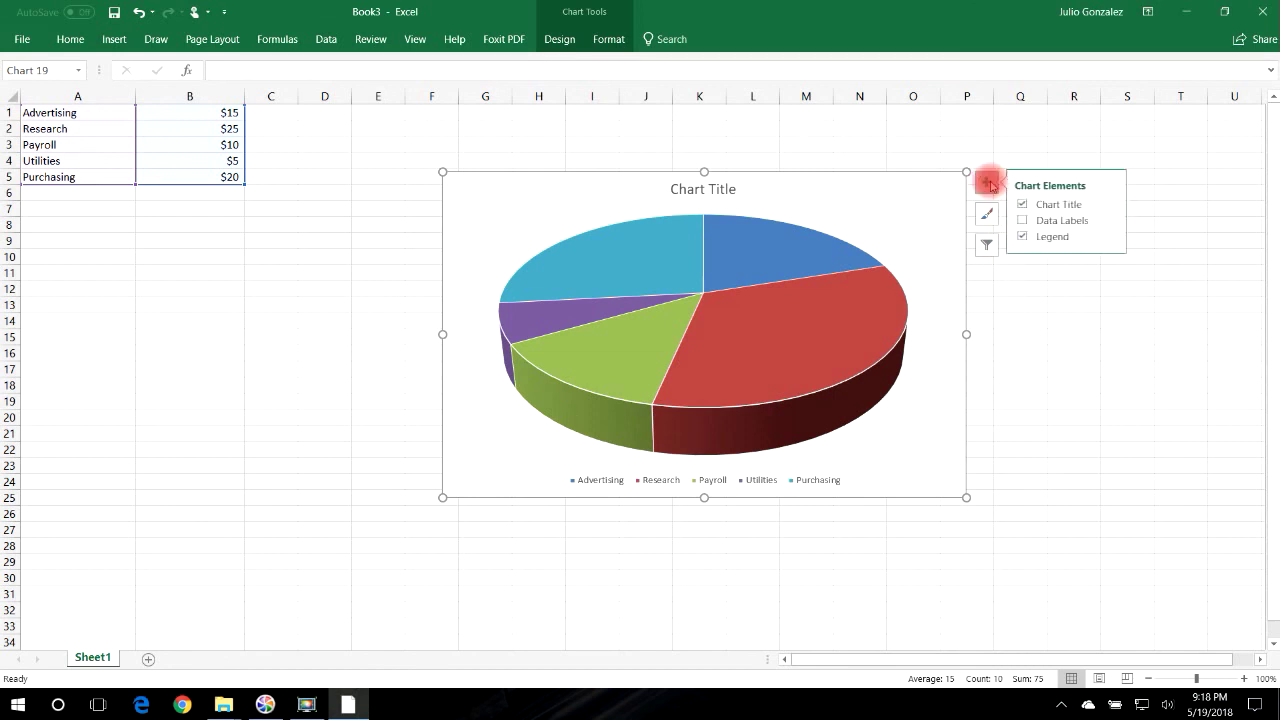
left_click(1026, 220)
left_click(1110, 222)
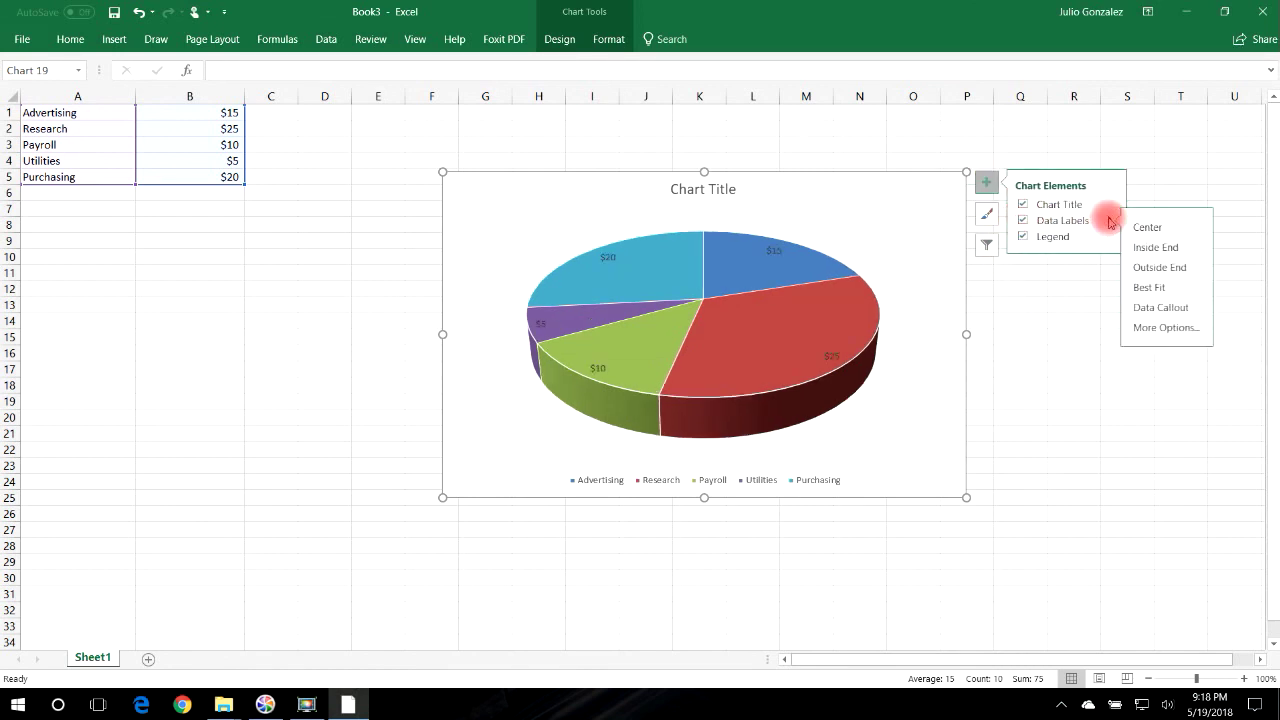
left_click(1141, 310)
left_click(987, 214)
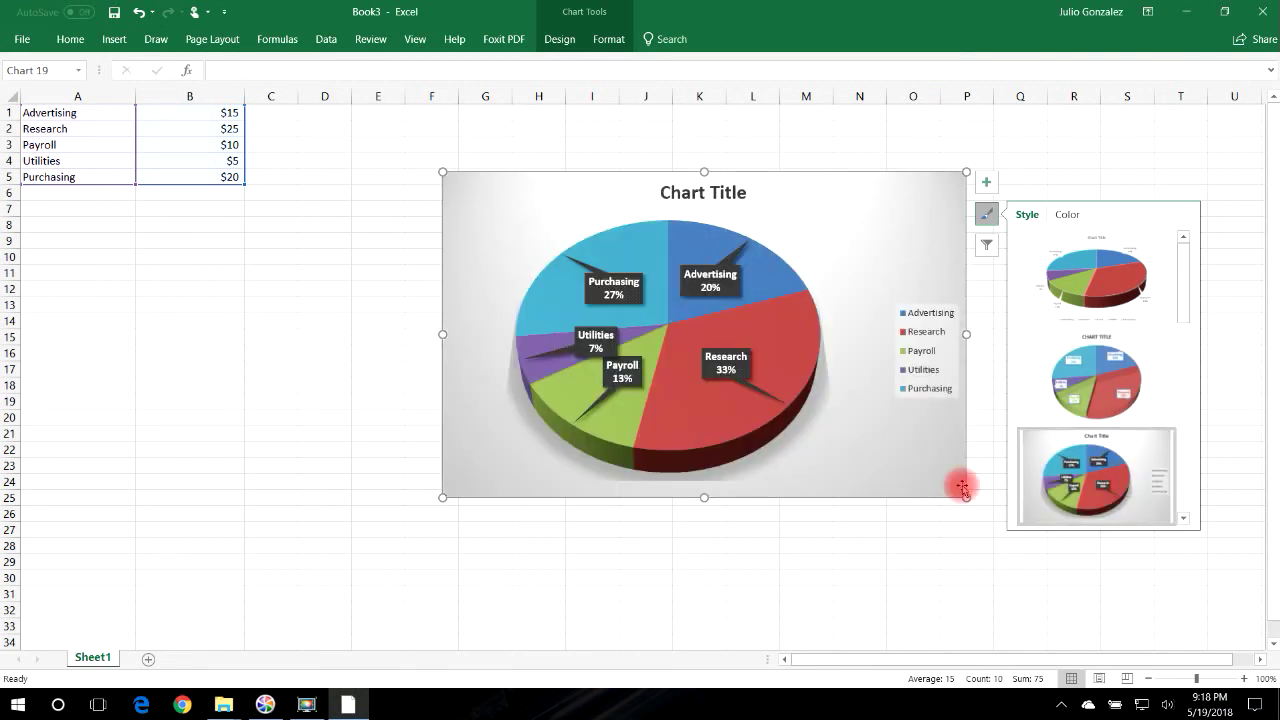
- Widen the 3-D pie chart and replace its placeholder title with 'Company Expenditures'
left_click_drag(968, 498, 1030, 495)
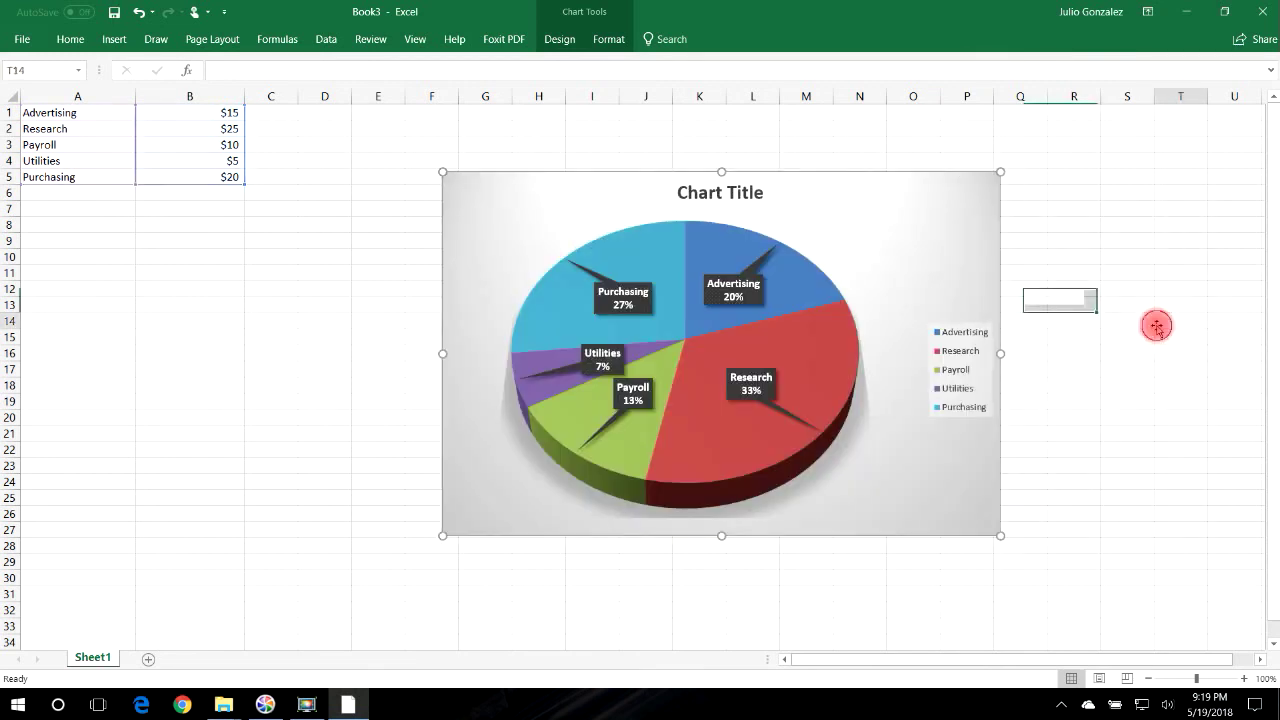
left_click(722, 186)
left_click(750, 191)
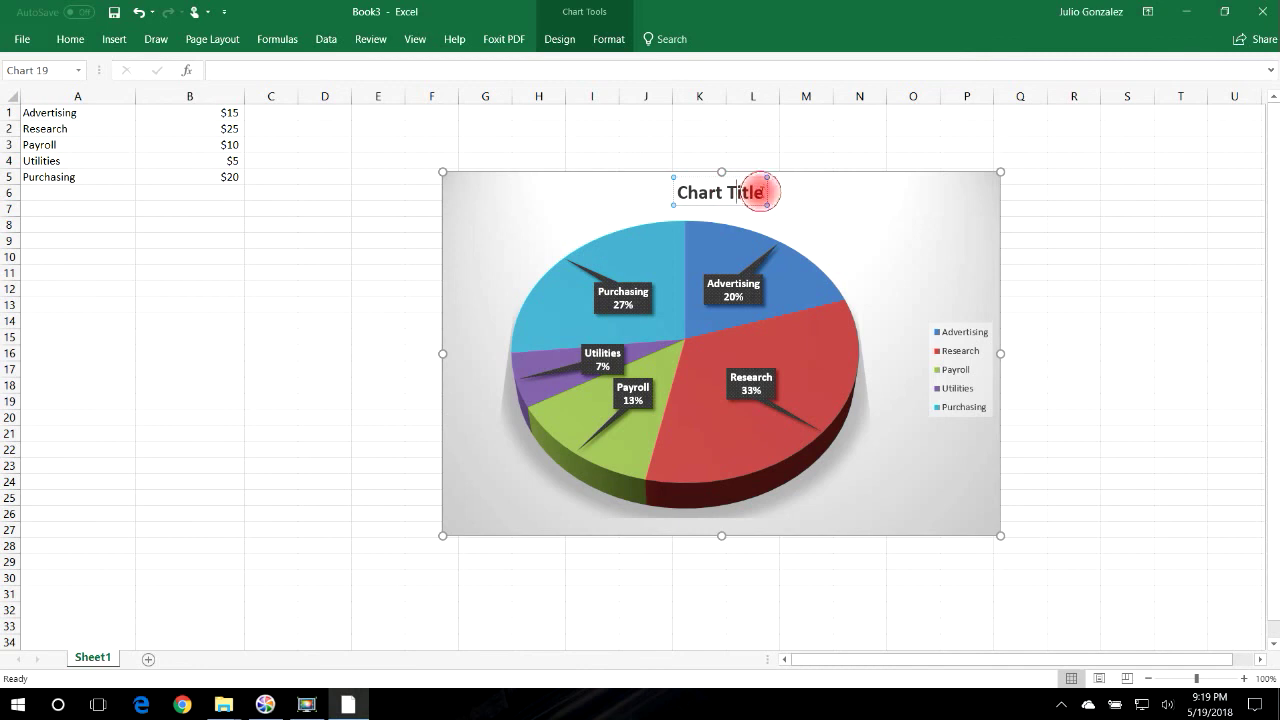
key("BackSpace")
key("BackSpace")
key("BackSpace")
key("BackSpace")
key("BackSpace")
key("BackSpace")
key("BackSpace")
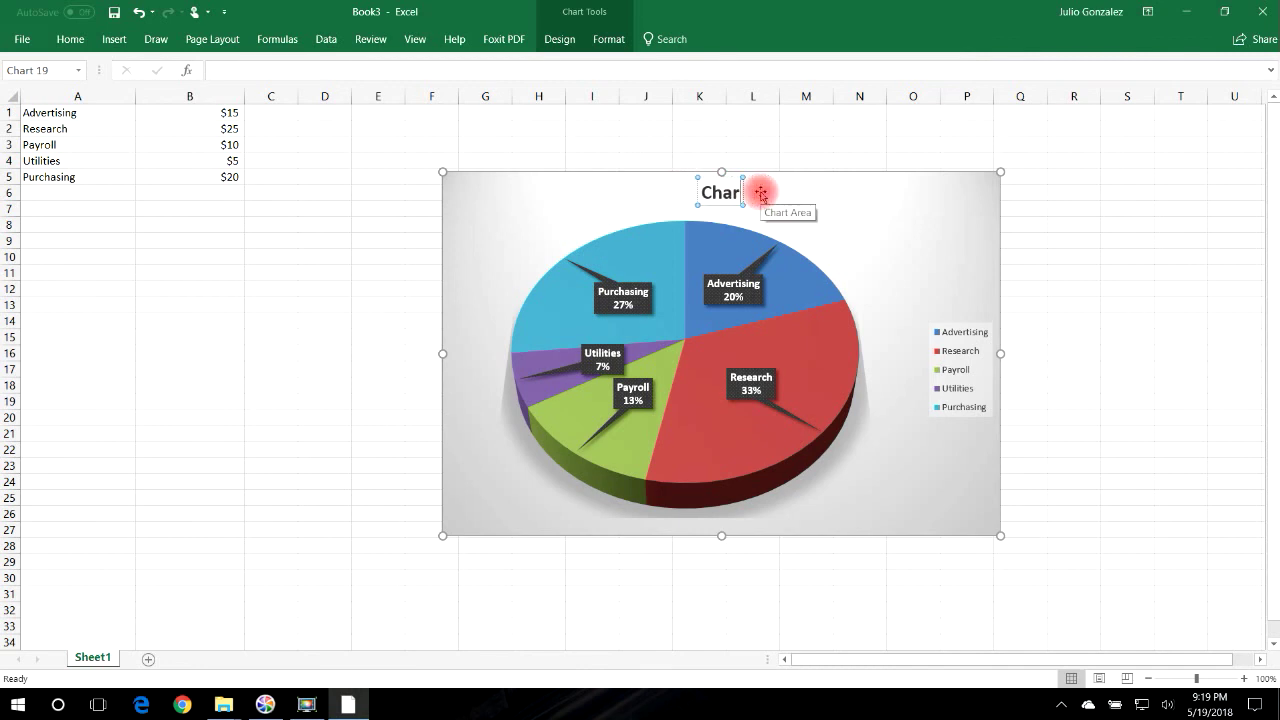
type("Compan")
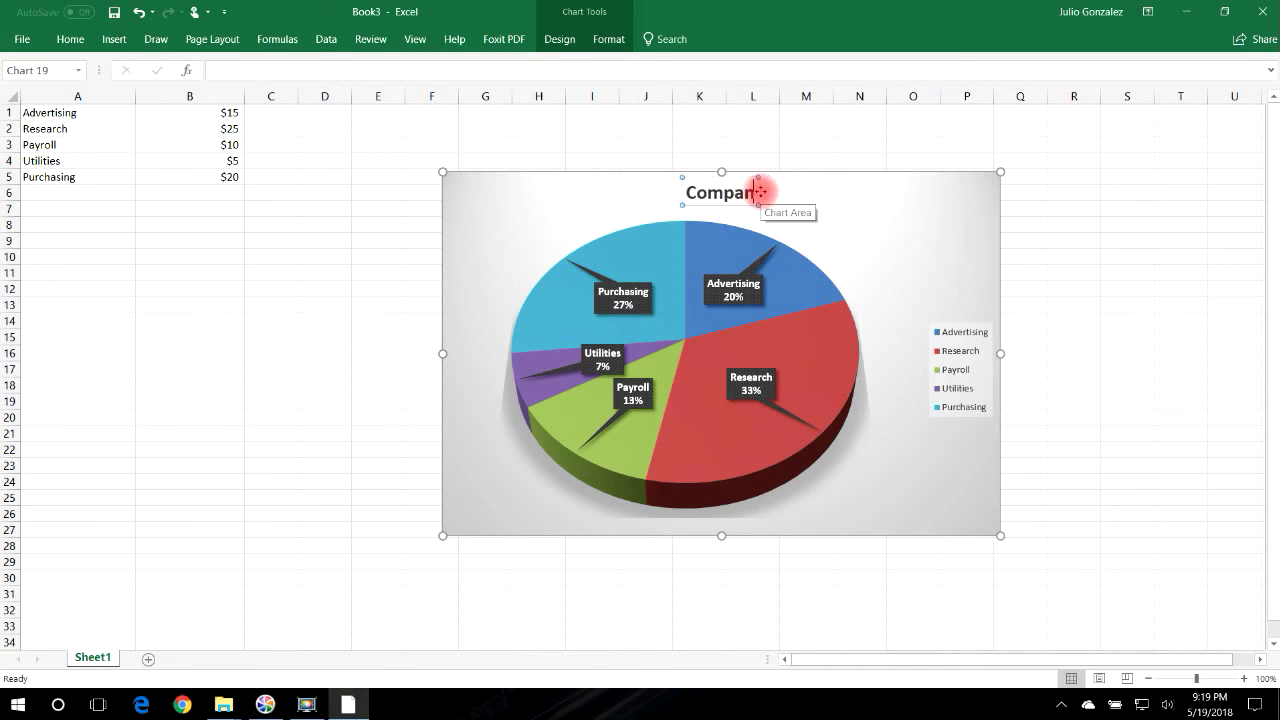
type("y Expenditures")
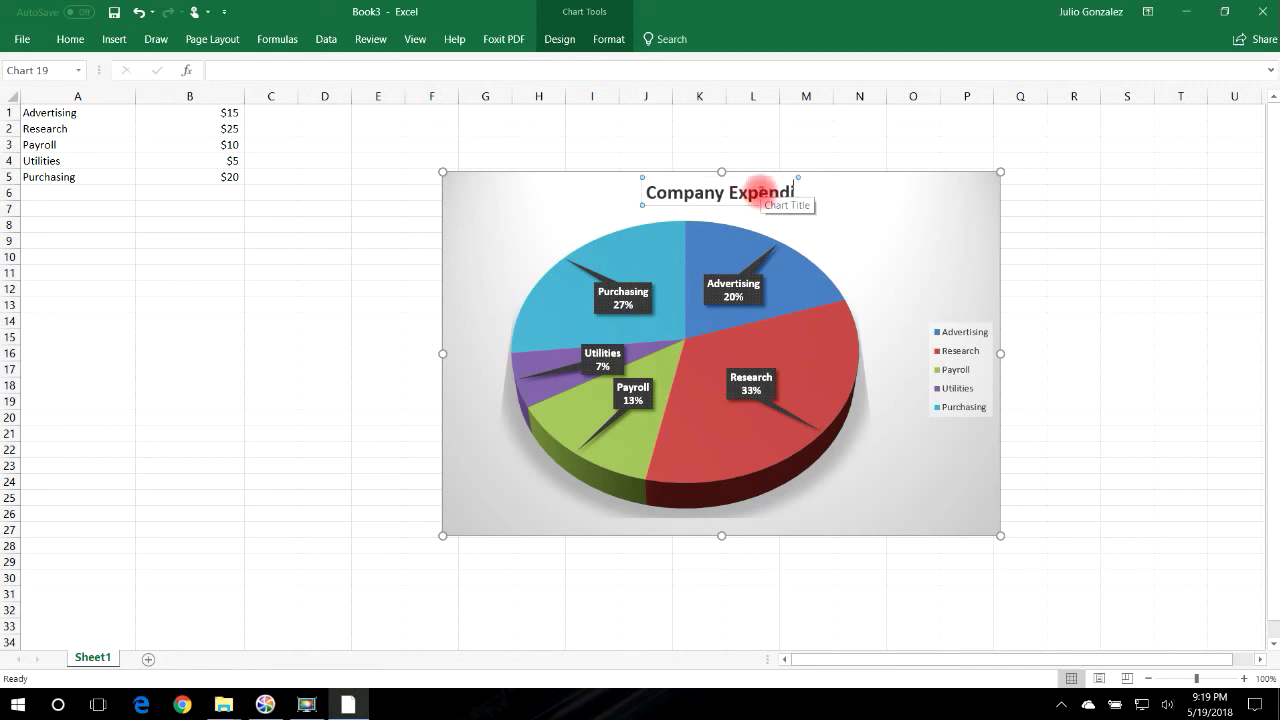